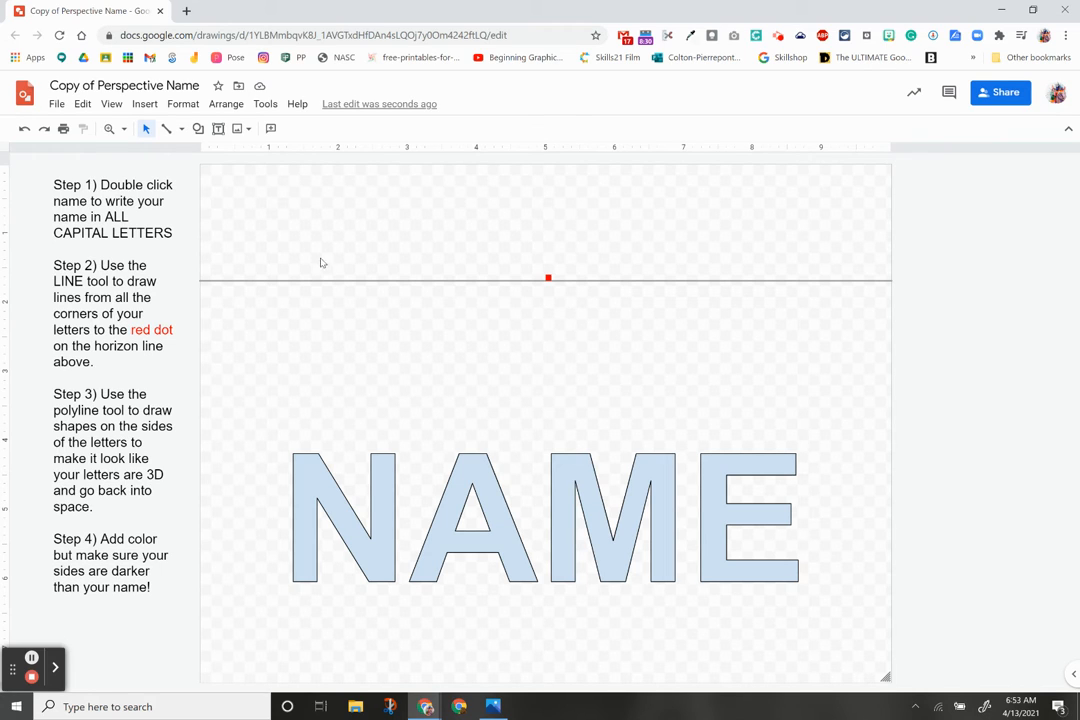
Step: Replace the NAME word art text with HEWER
left_click(60, 186)
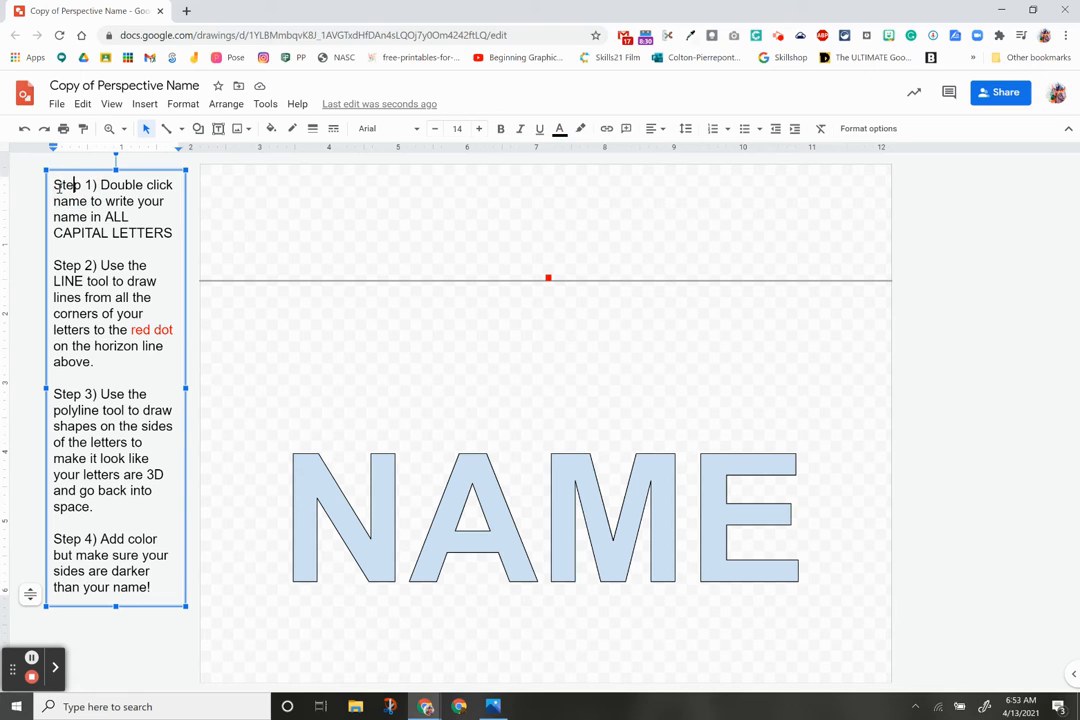
left_click_drag(56, 186, 161, 211)
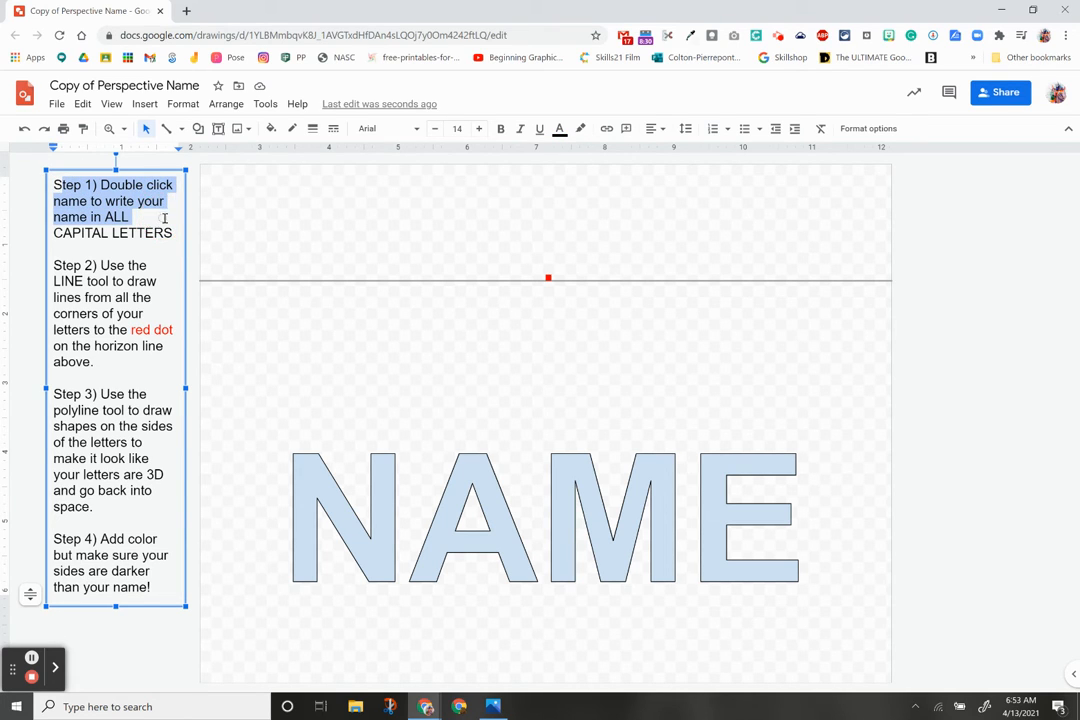
left_click(452, 472)
left_click(446, 467)
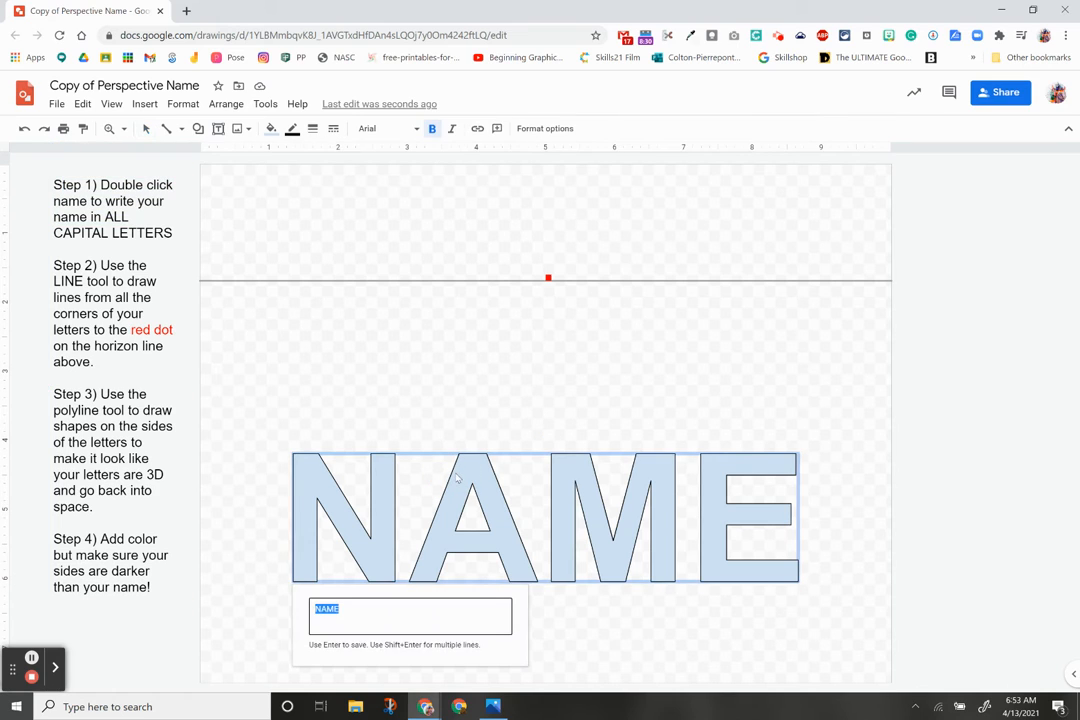
type("HEWER")
key("Return")
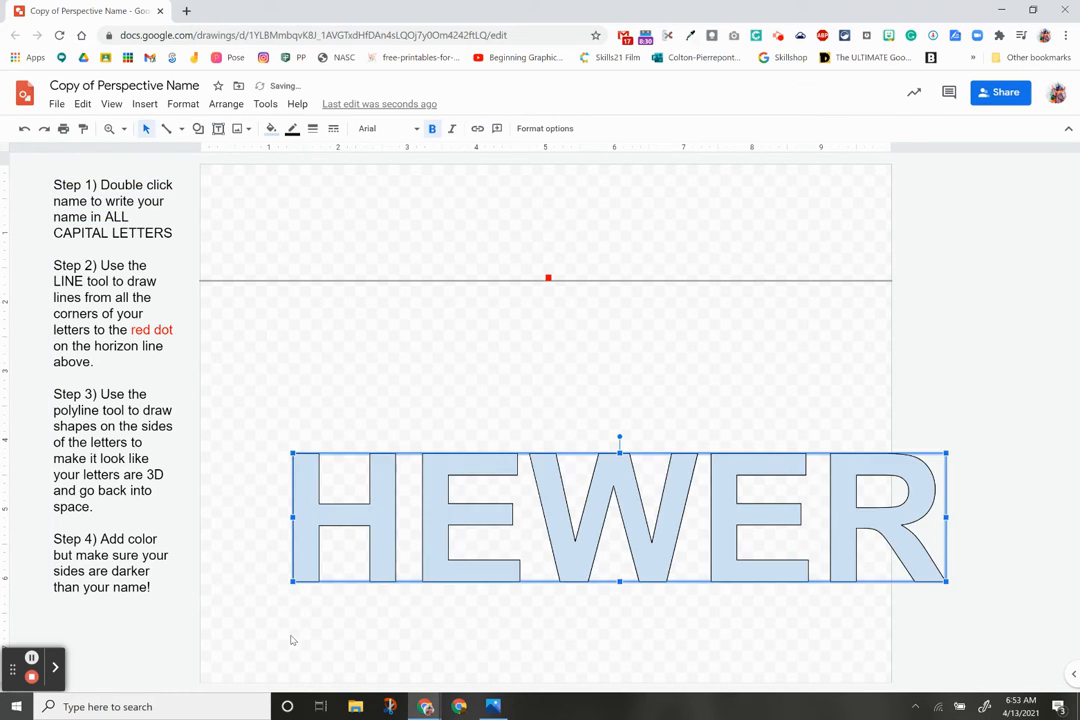
Step: Shift the HEWER word art left so it fits on the page
left_click_drag(429, 516, 356, 516)
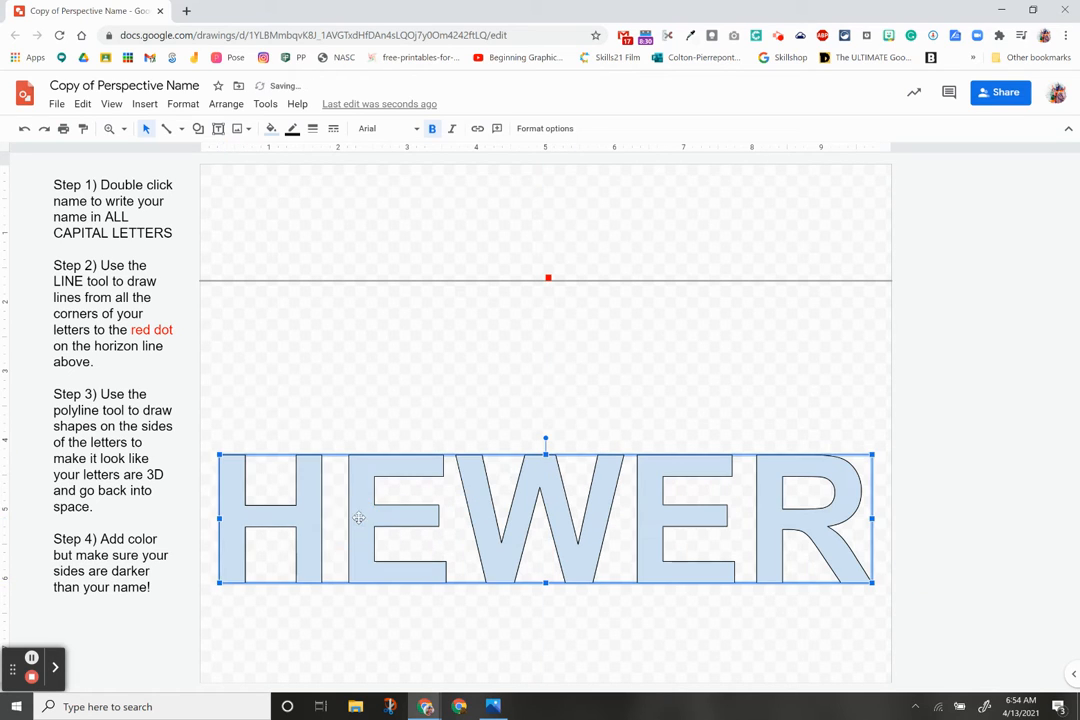
left_click(571, 522)
left_click_drag(571, 522, 566, 518)
left_click(637, 641)
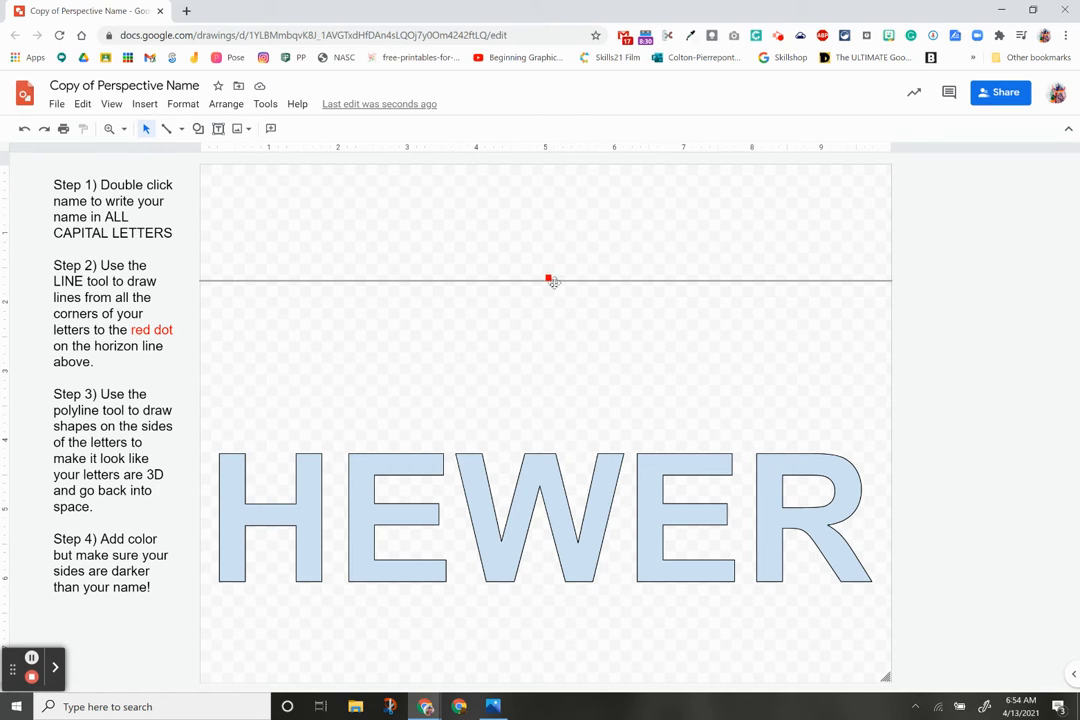
Step: Draw seven straight lines from the H's corners to the red dot on the horizon
left_click(167, 130)
left_click_drag(218, 455, 547, 278)
left_click_drag(244, 455, 548, 278)
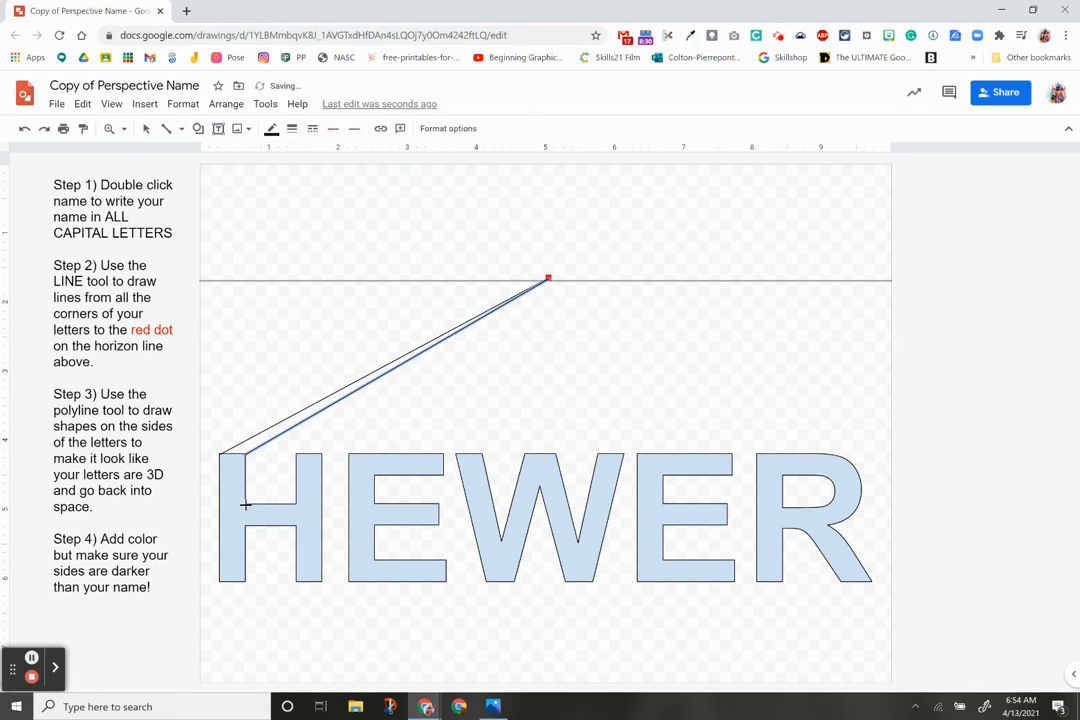
left_click_drag(245, 504, 548, 278)
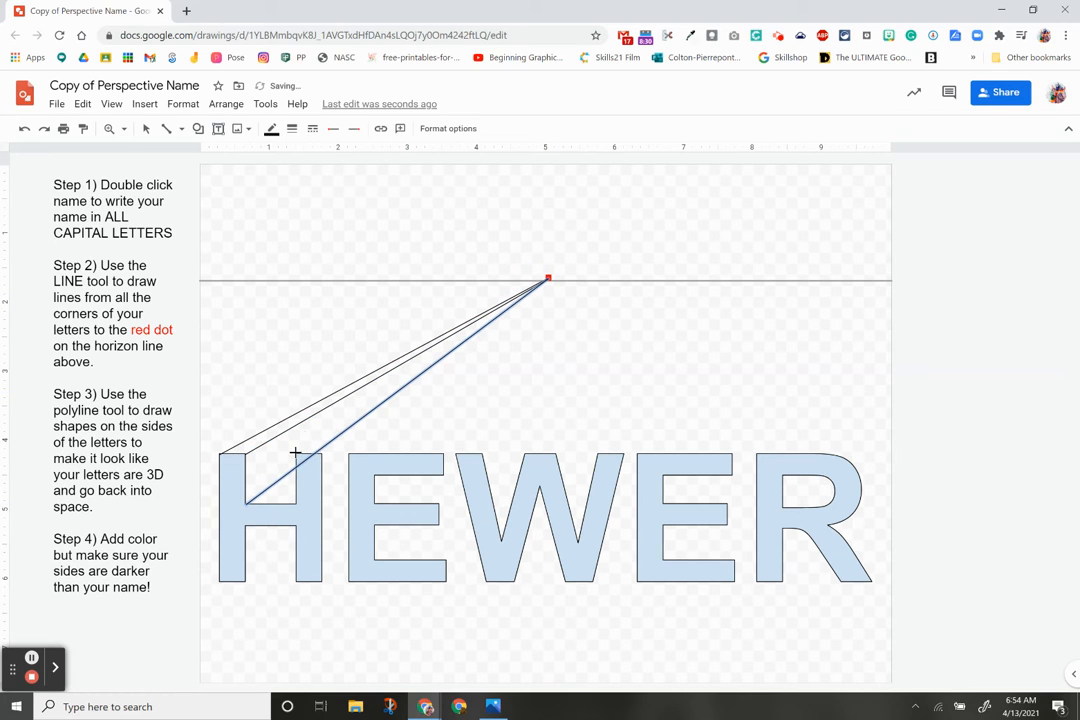
left_click_drag(295, 453, 548, 278)
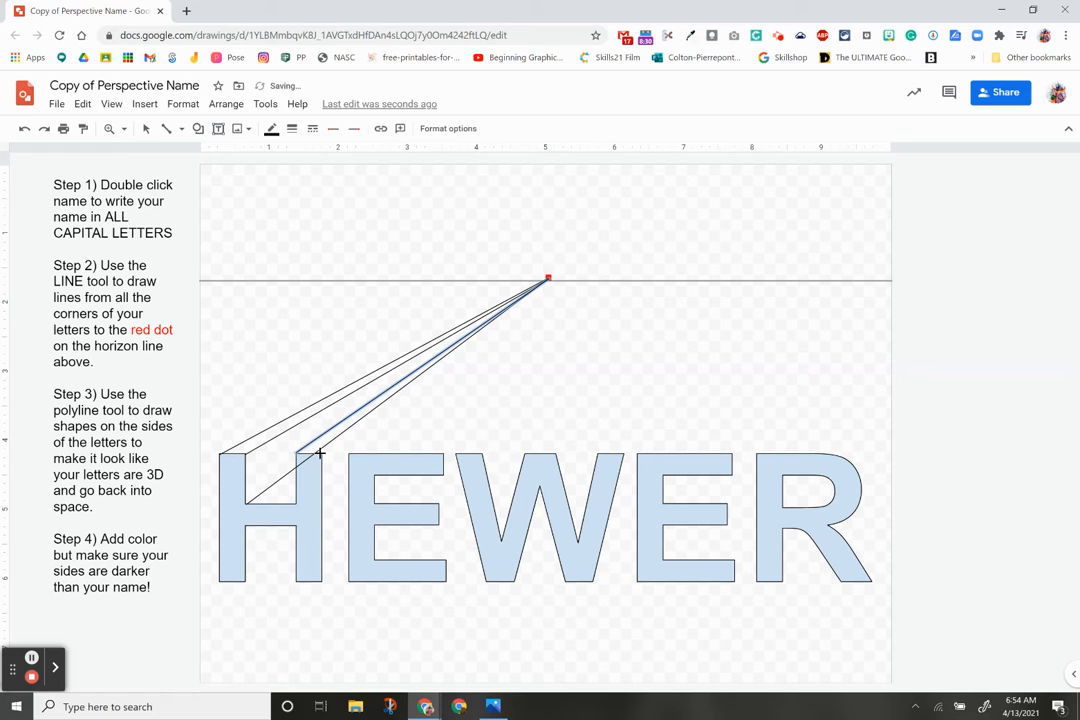
left_click_drag(321, 455, 548, 279)
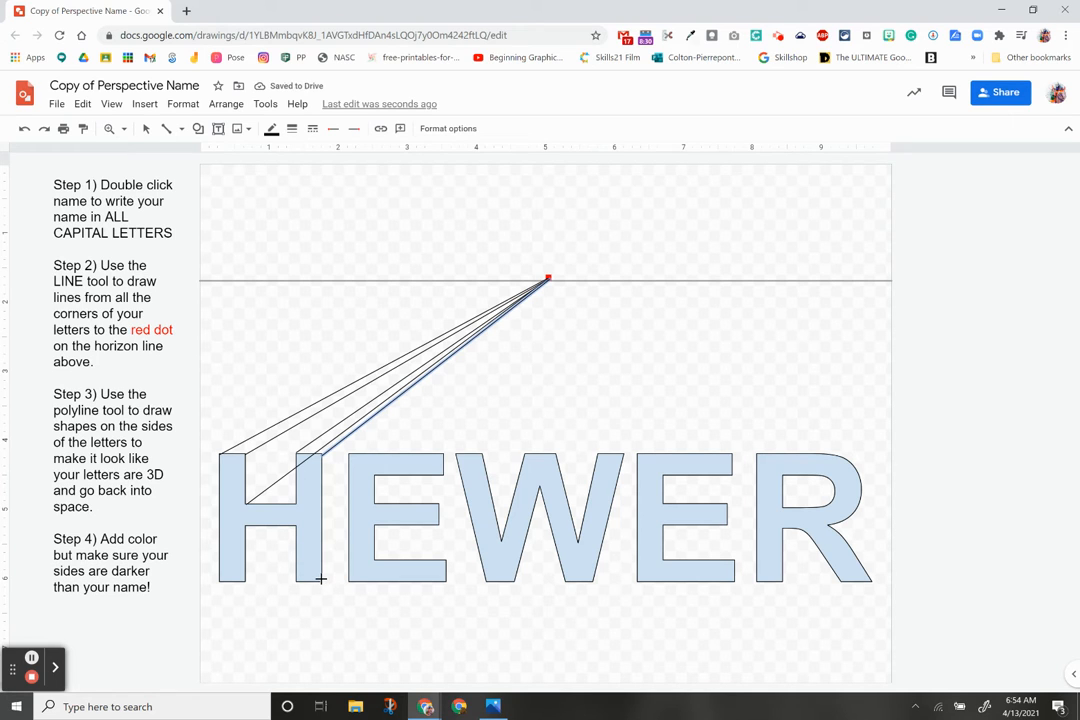
left_click_drag(320, 578, 548, 279)
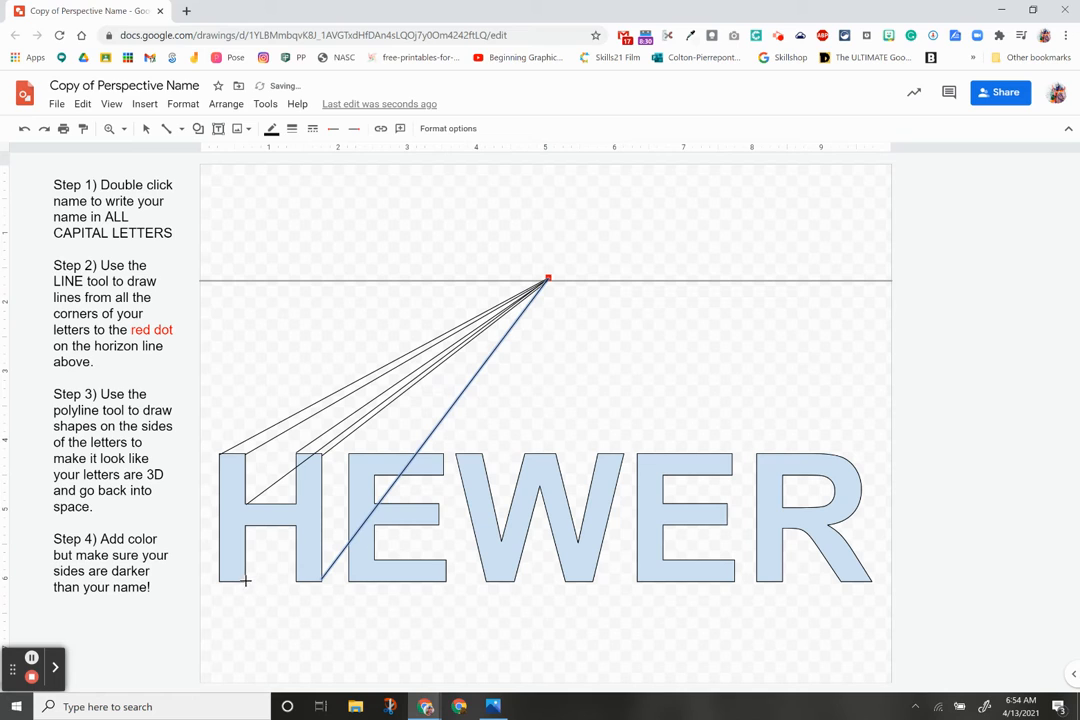
left_click_drag(244, 579, 548, 278)
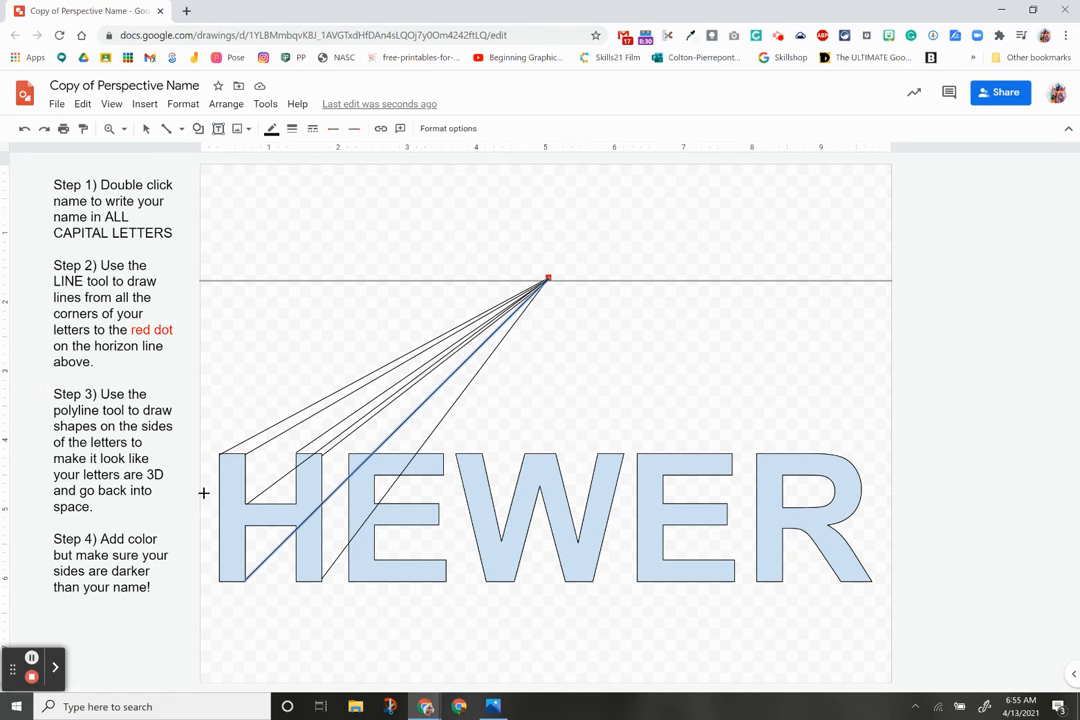
Step: Draw the top face of the H's left stem as a polyline receding toward the dot
left_click(180, 130)
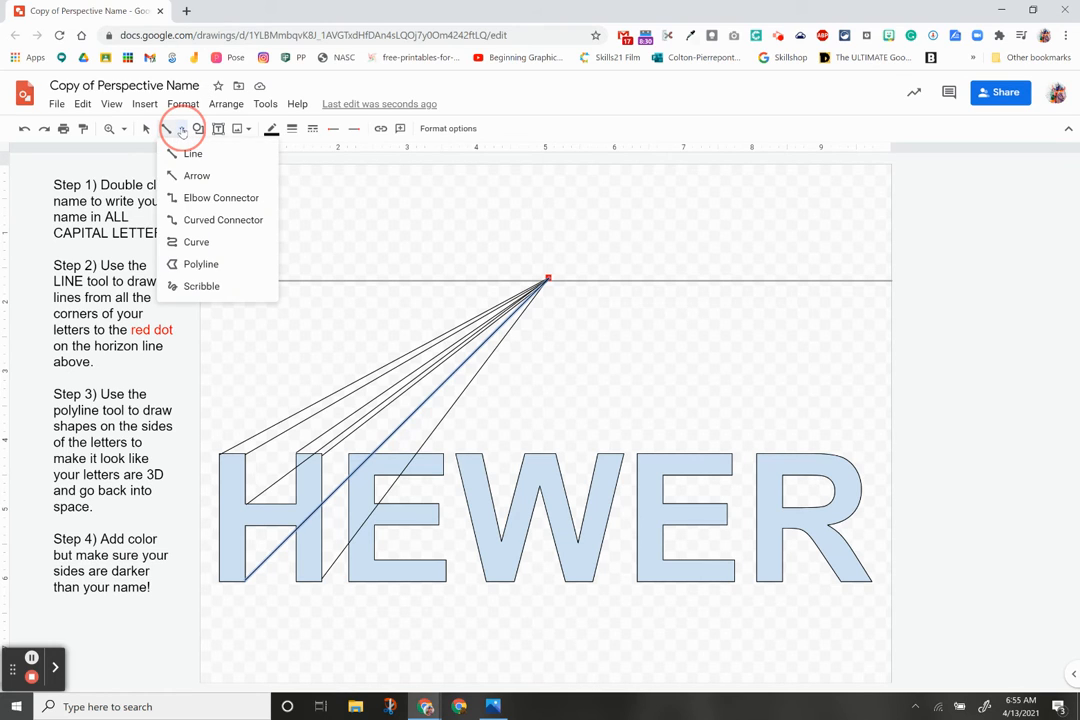
left_click(192, 264)
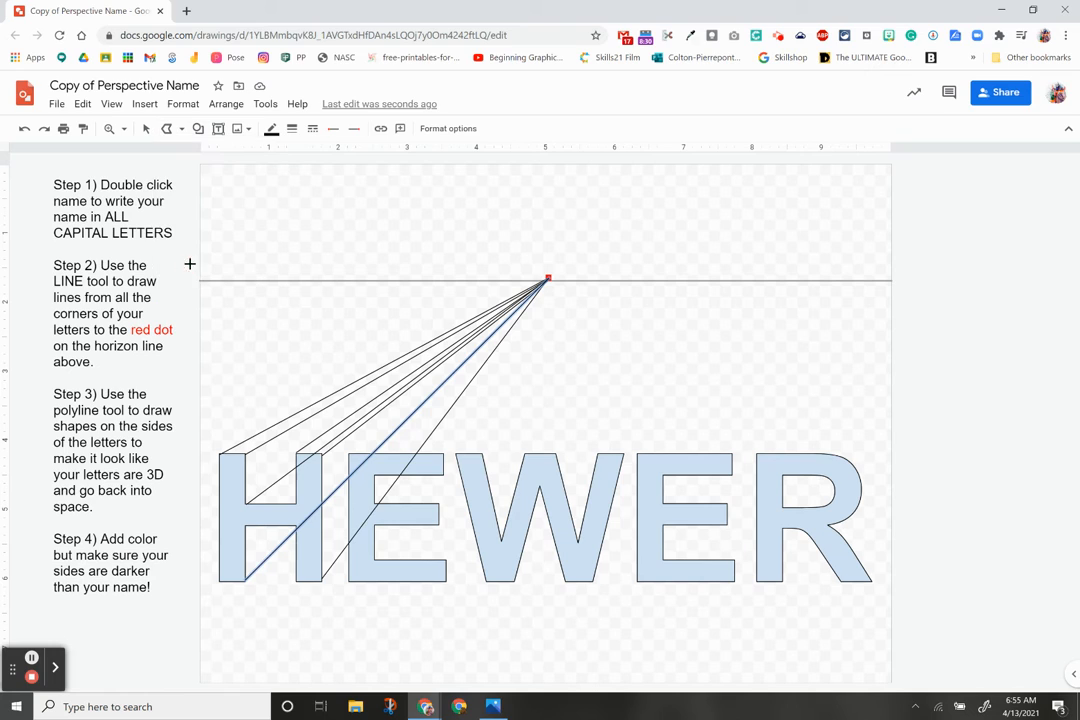
left_click(218, 452)
left_click(244, 451)
left_click(284, 433)
left_click(223, 453)
left_click(241, 456)
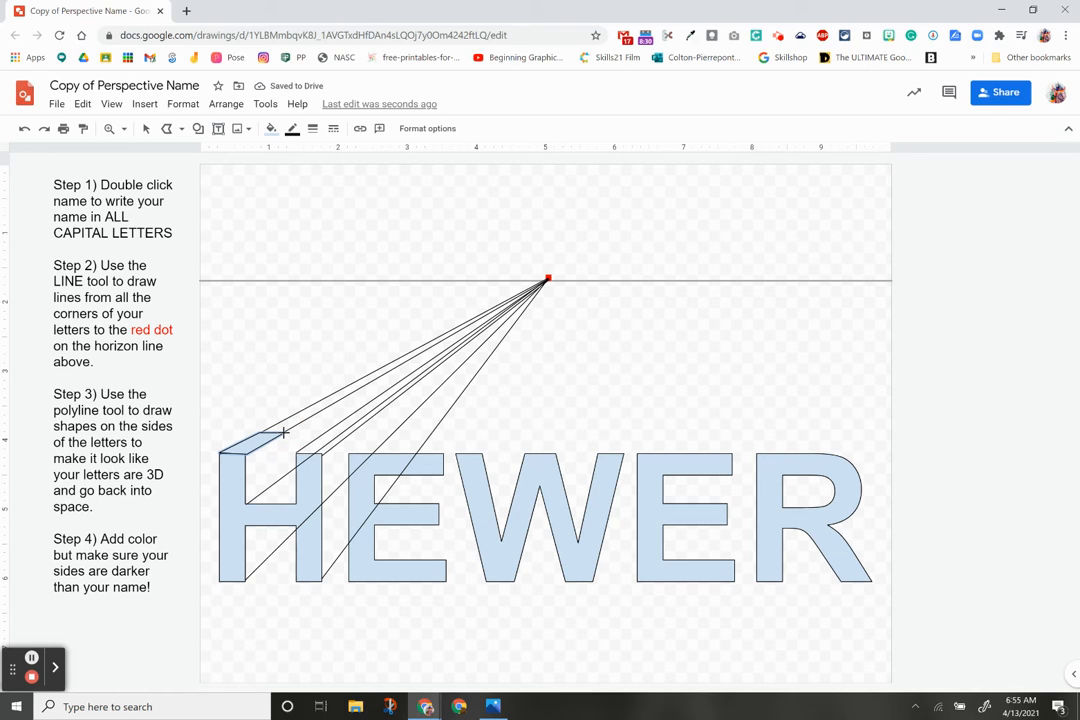
Step: Draw the left stem's side face from the top face's back corner down to the crossbar
left_click(284, 432)
left_click(284, 474)
left_click(245, 504)
left_click(245, 452)
left_click(284, 434)
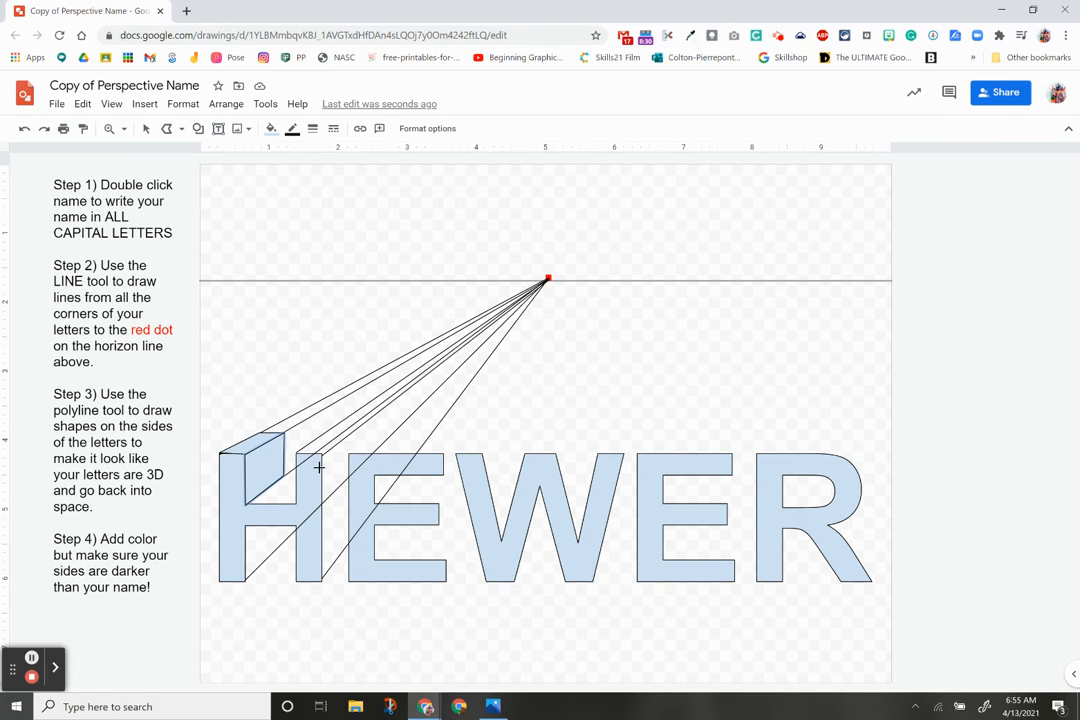
Step: Draw the face beneath the H's upper crossbar and adjust its lower corner
left_click(279, 476)
left_click(295, 474)
left_click(296, 502)
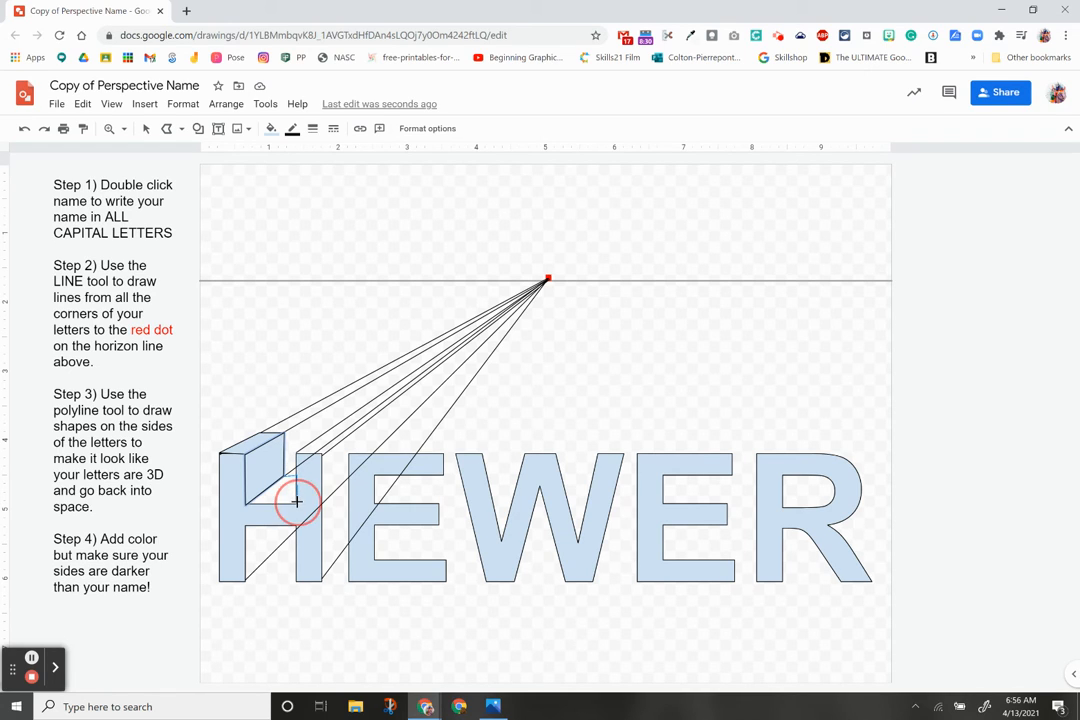
left_click(245, 504)
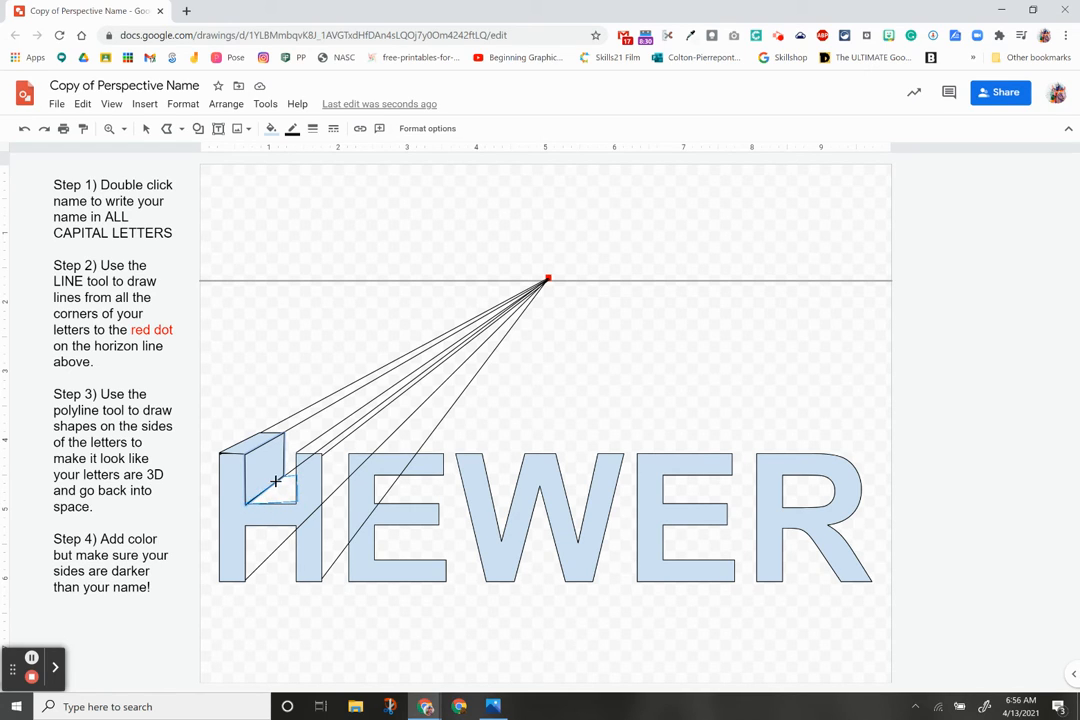
double_click(284, 474)
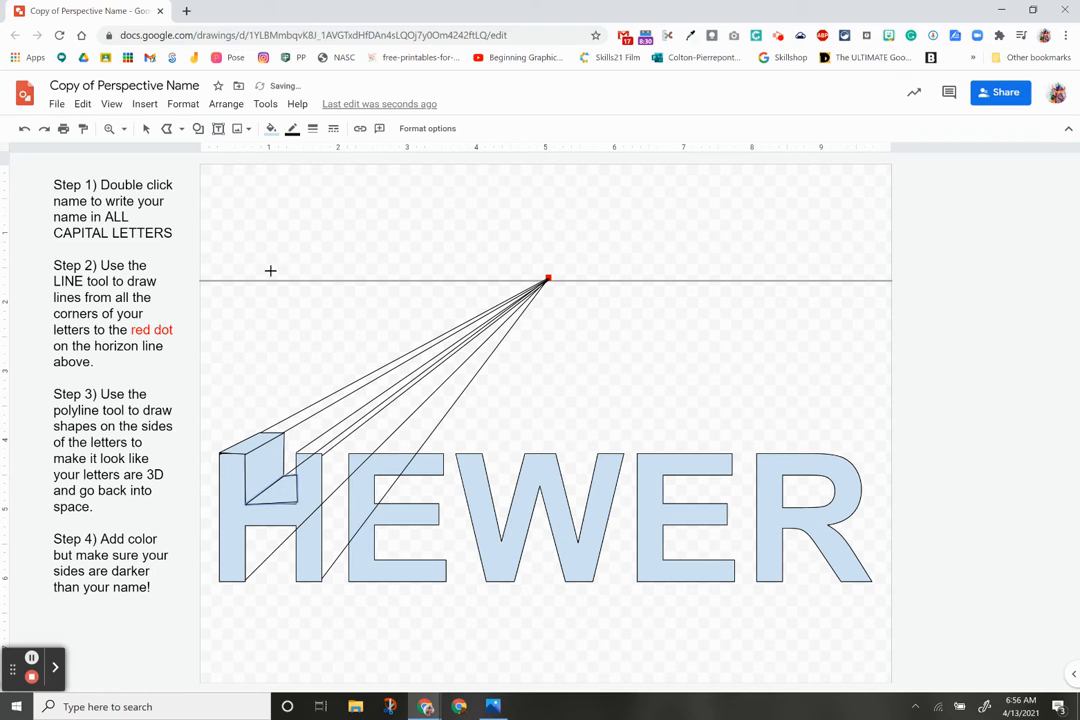
left_click(146, 128)
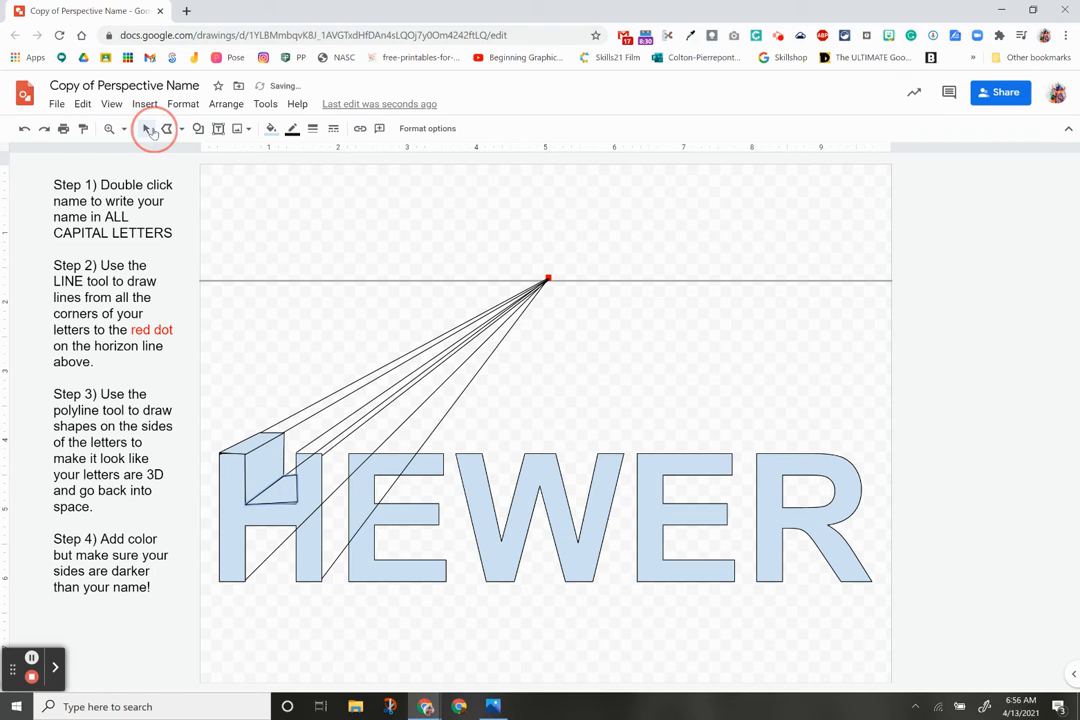
left_click(288, 492)
double_click(288, 492)
left_click_drag(296, 502, 295, 505)
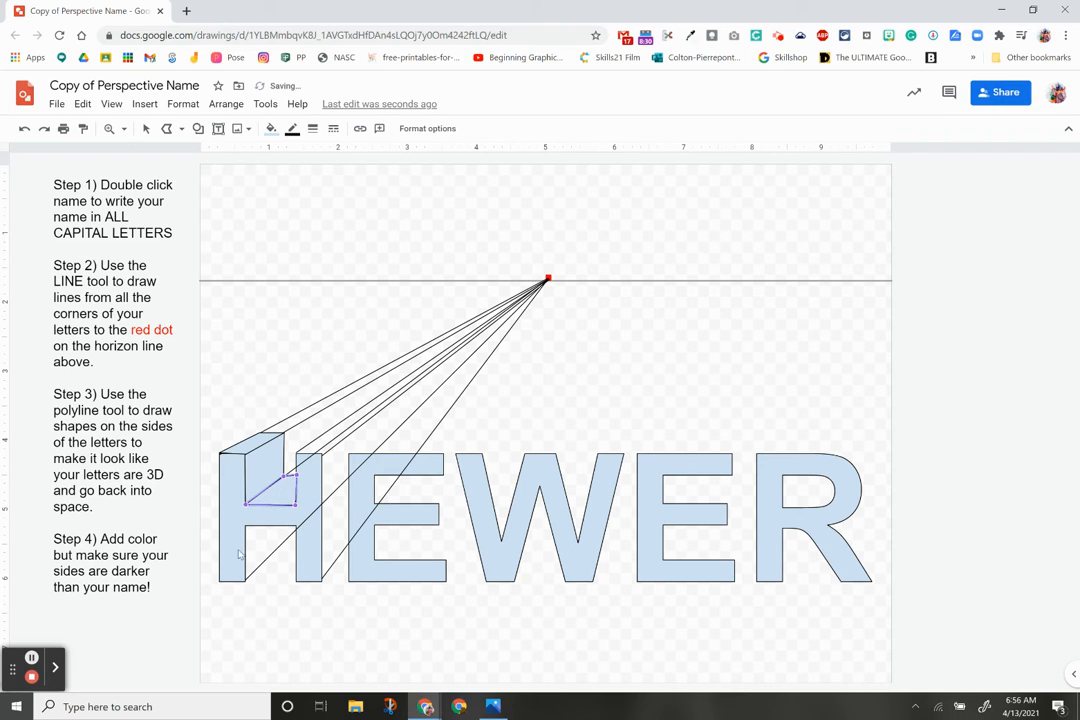
Step: Try a face from the H's lower-left corner, undo it, and select the small inner face
left_click(165, 134)
left_click(245, 580)
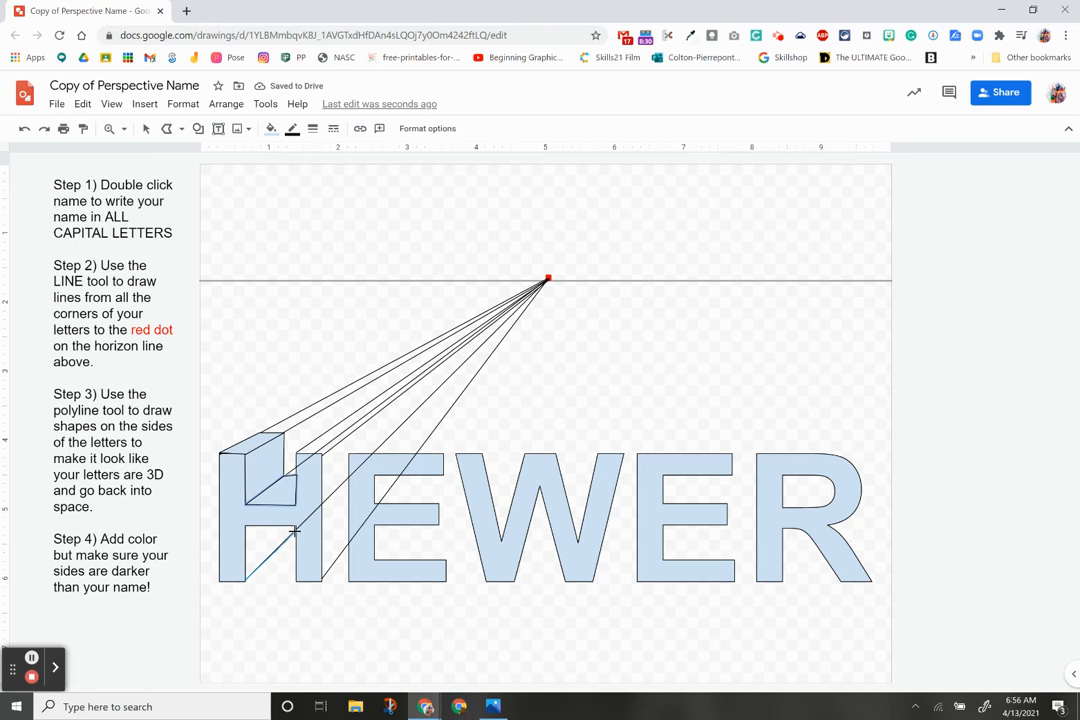
left_click(295, 527)
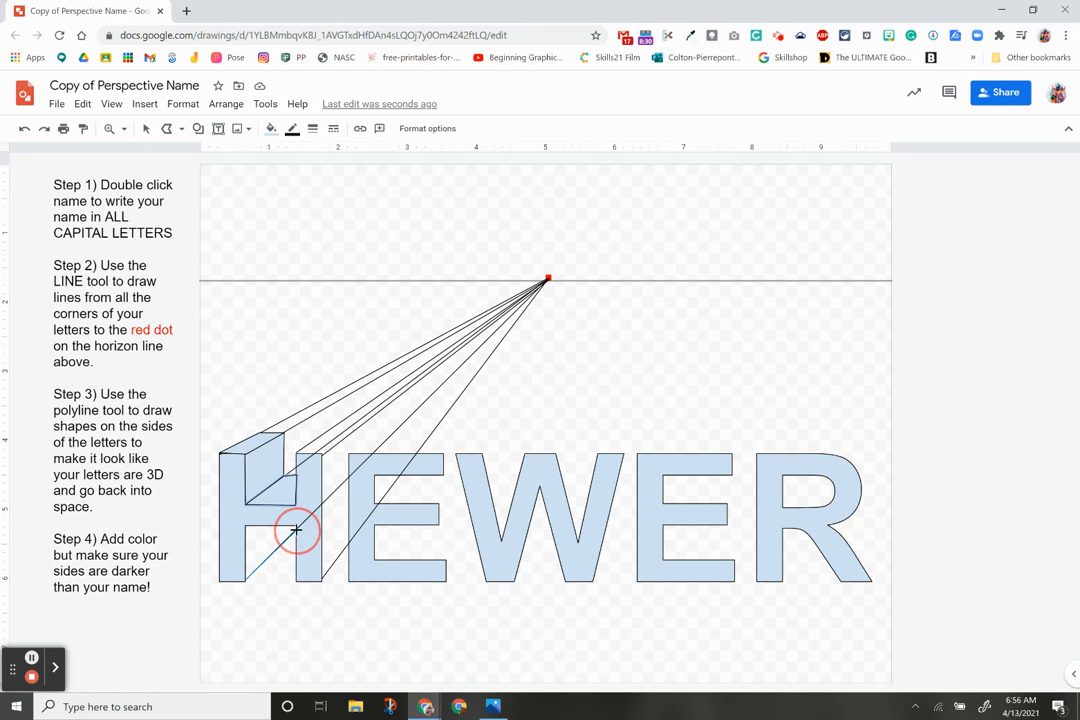
left_click(297, 525)
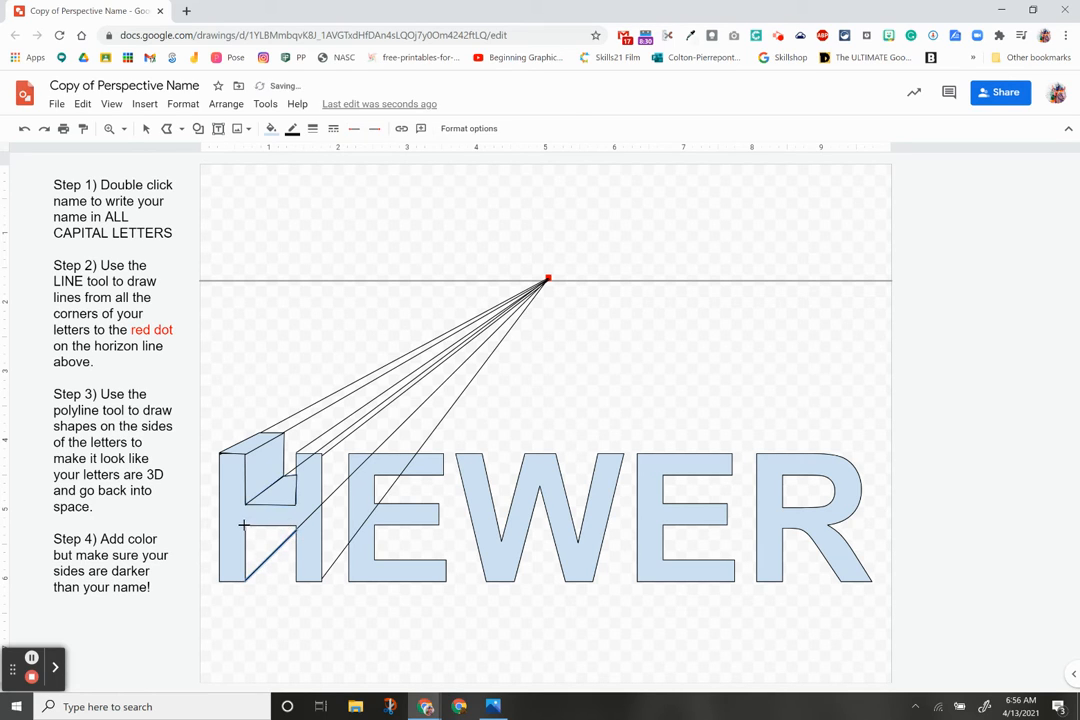
key("ctrl+z")
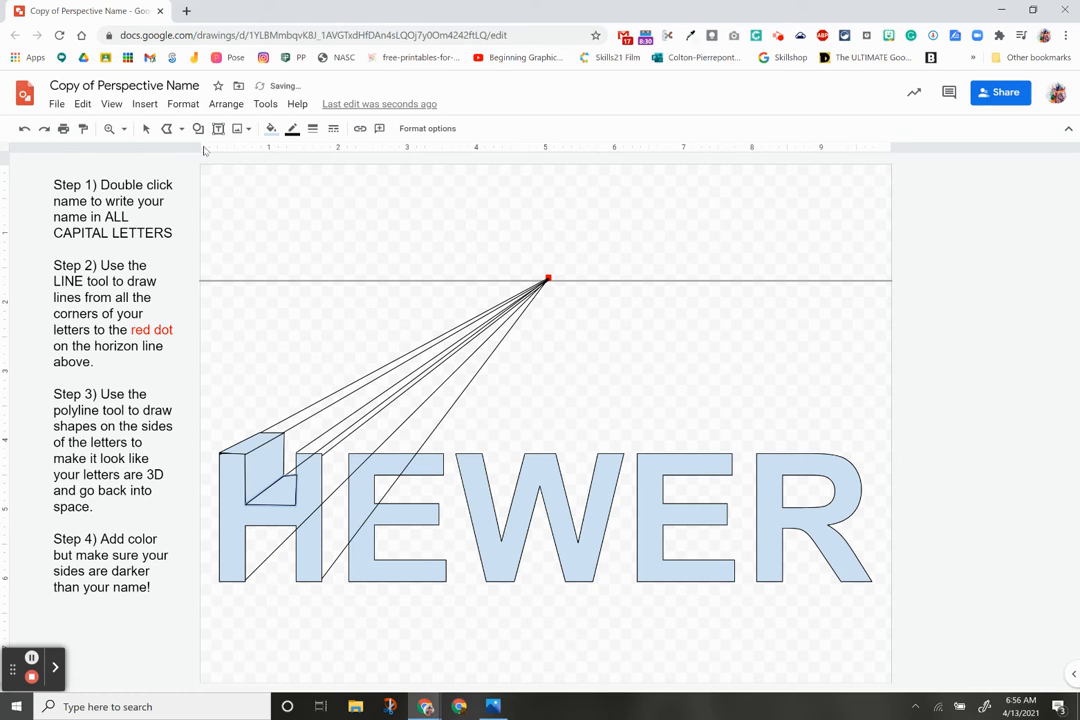
left_click(146, 128)
left_click(256, 491)
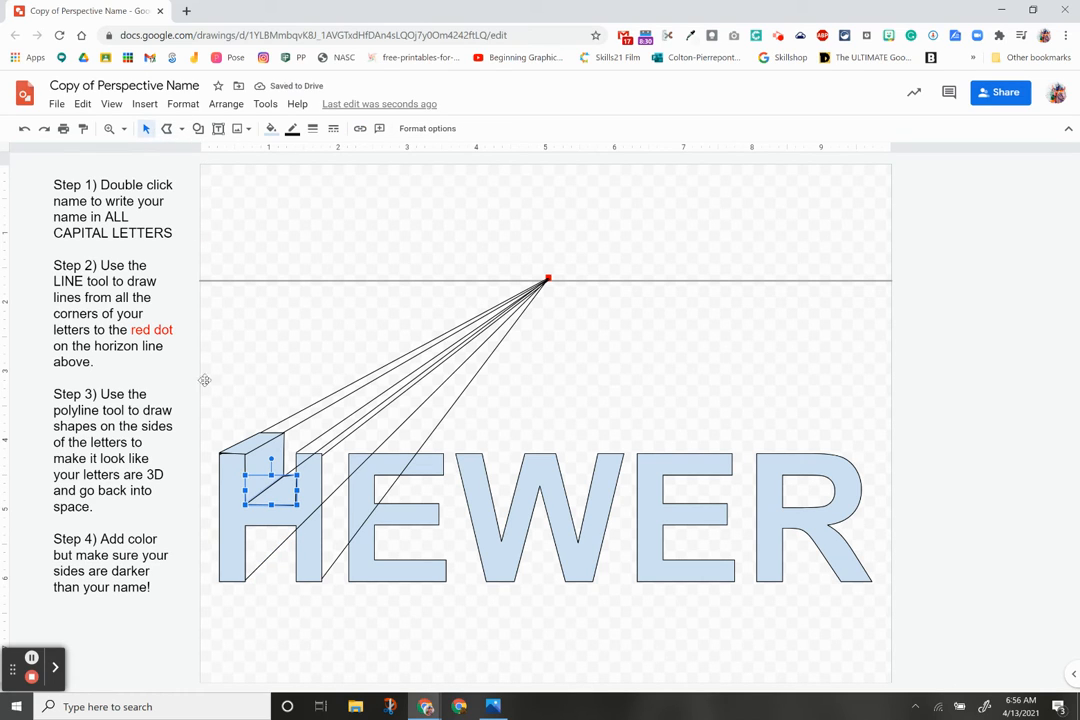
Step: Redraw the face from the H's bottom-left corner after deleting a misdrawn triangle
left_click(167, 129)
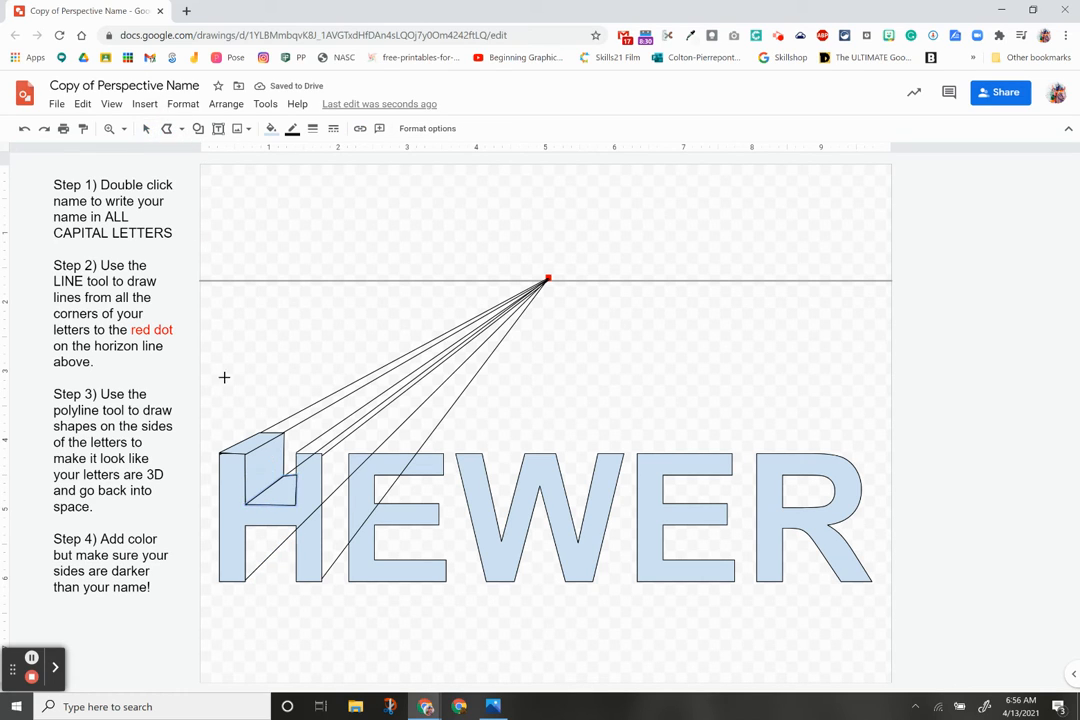
left_click(245, 580)
left_click(245, 526)
left_click(292, 526)
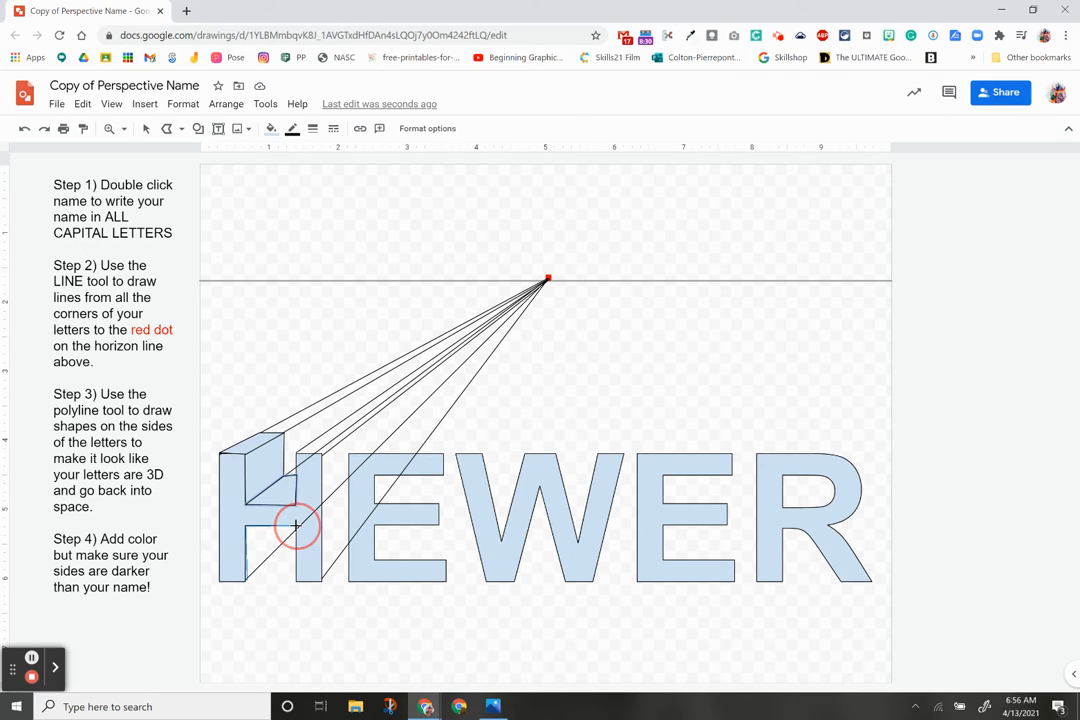
double_click(287, 535)
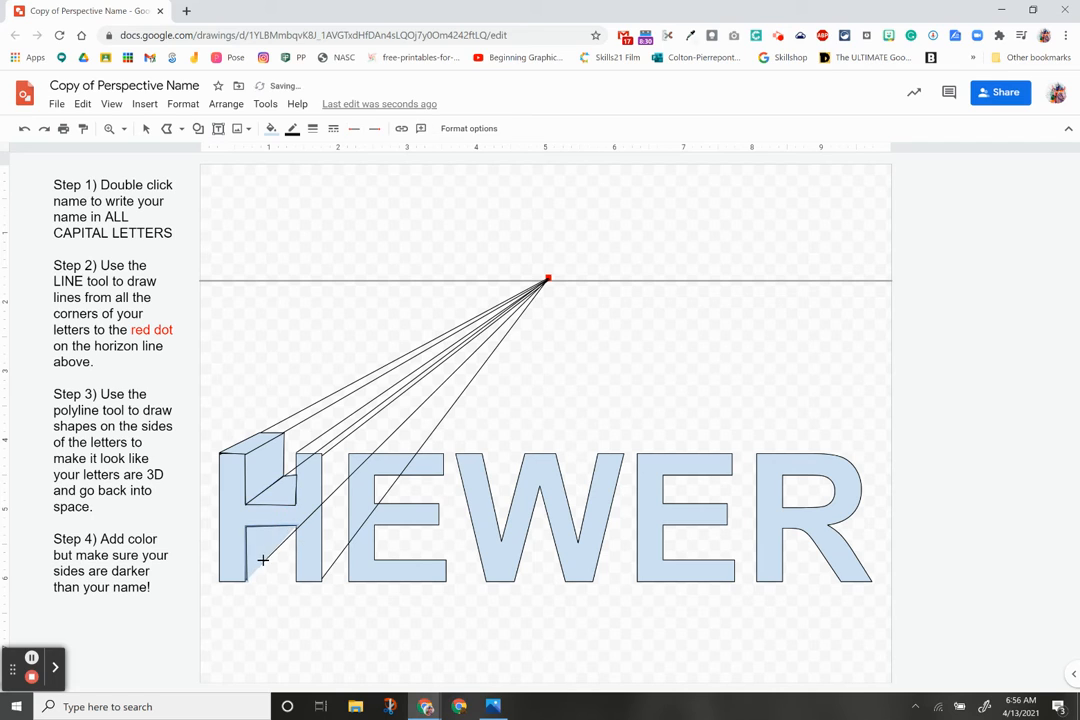
key("Delete")
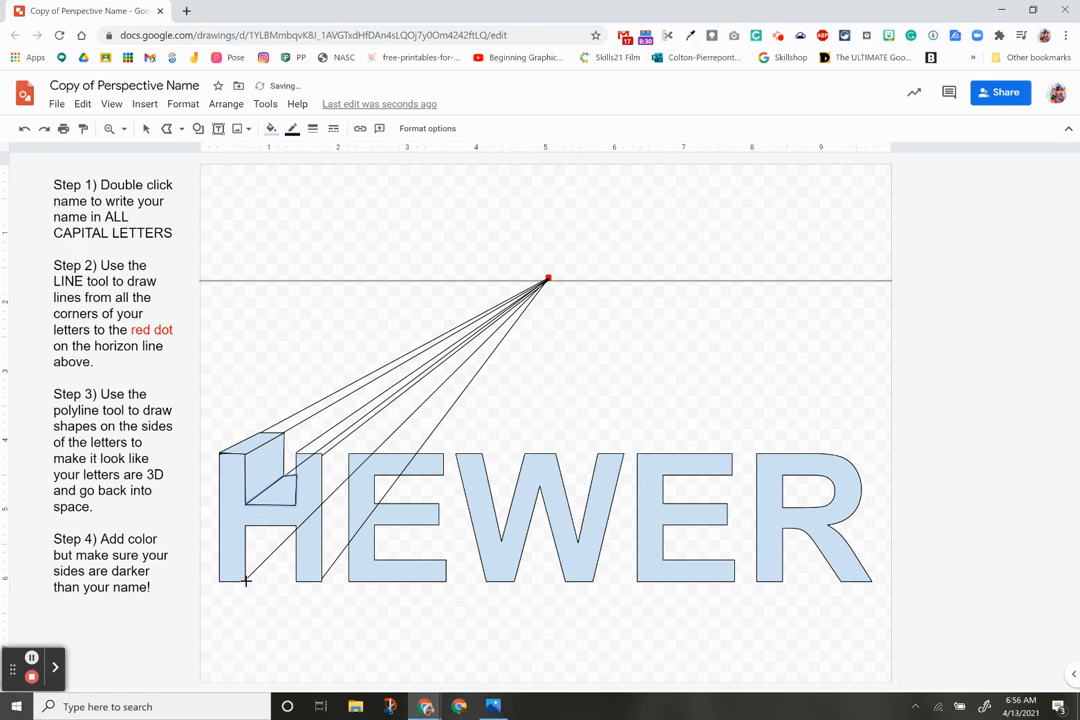
left_click(245, 580)
left_click(296, 526)
double_click(295, 522)
left_click(109, 128)
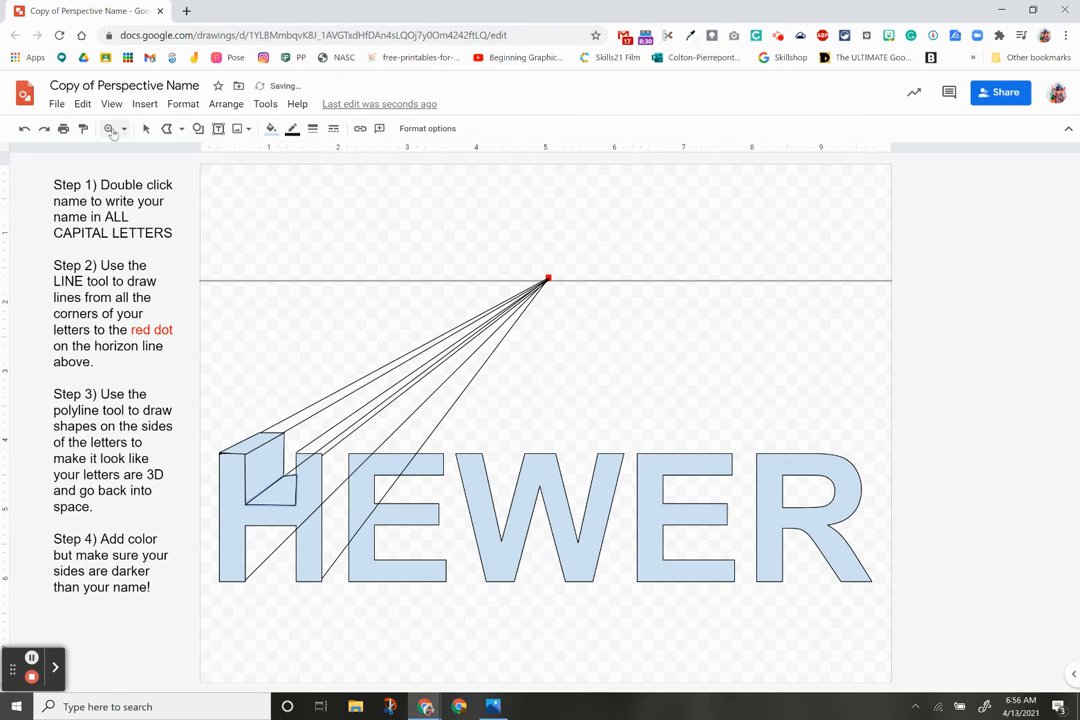
Step: Draw the perspective face in the H's lower gap
left_click(250, 549)
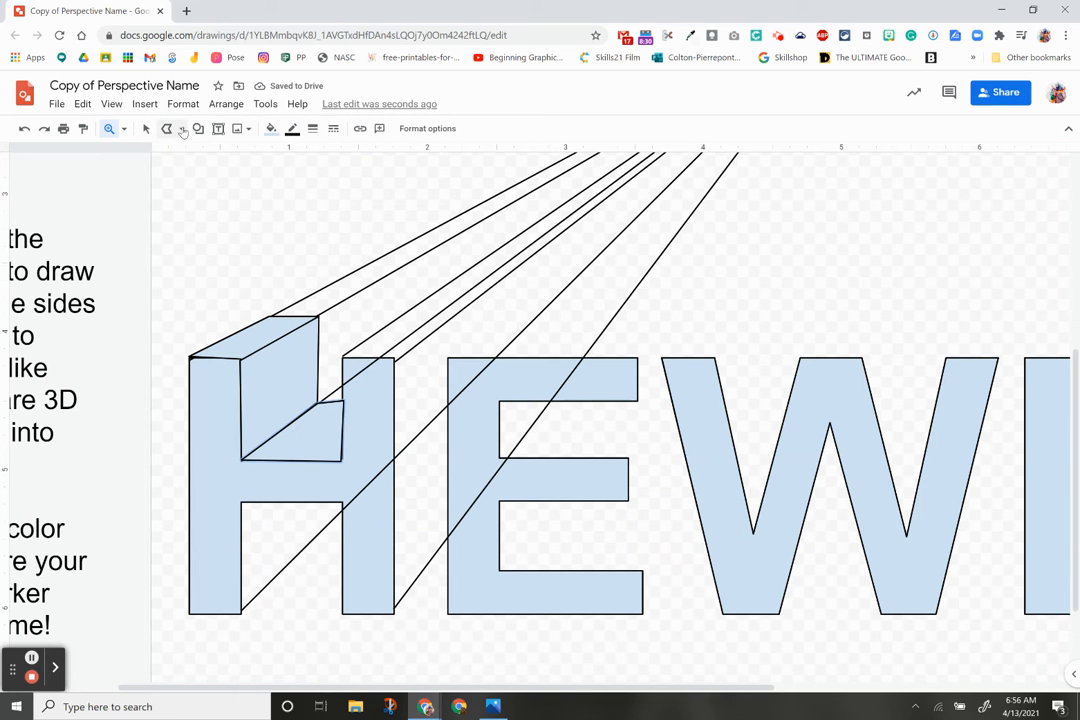
left_click(166, 128)
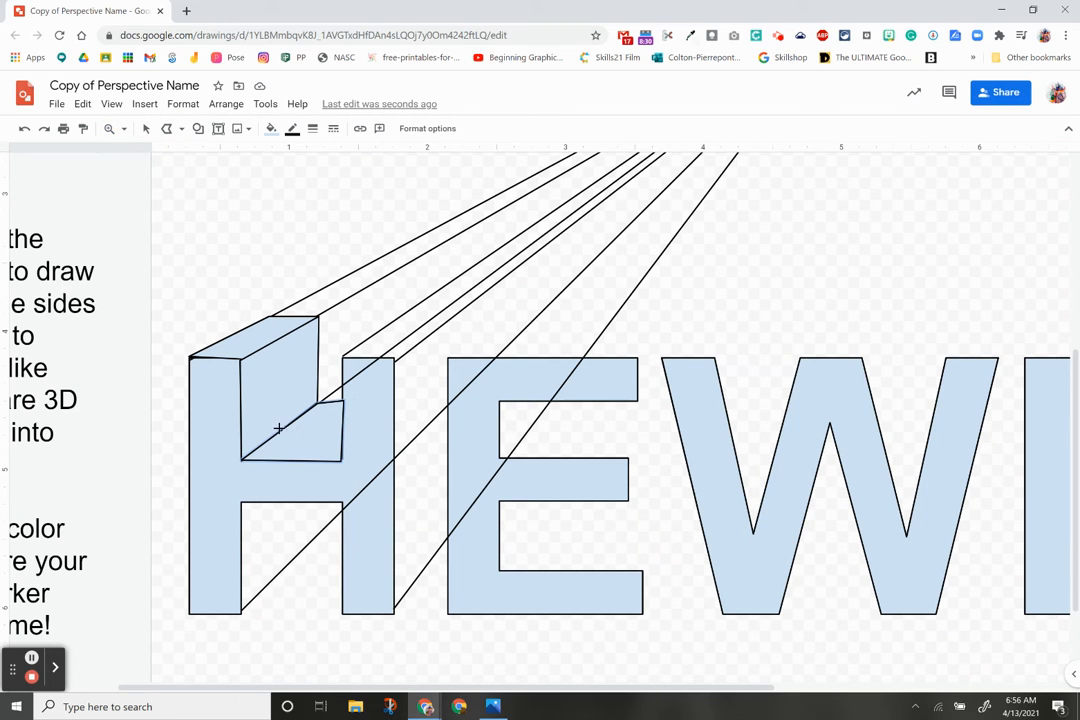
left_click_drag(240, 502, 240, 606)
mouse_move(239, 610)
left_mouse_down()
mouse_move(299, 526)
mouse_move(345, 511)
mouse_move(343, 500)
left_mouse_up()
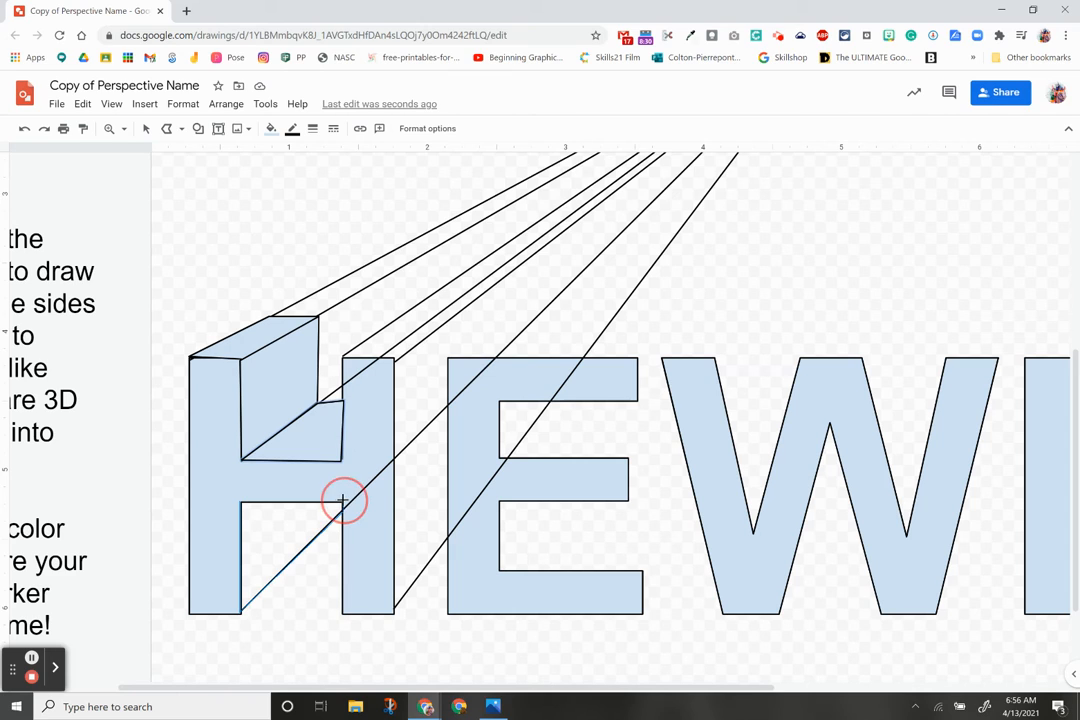
left_click(240, 501)
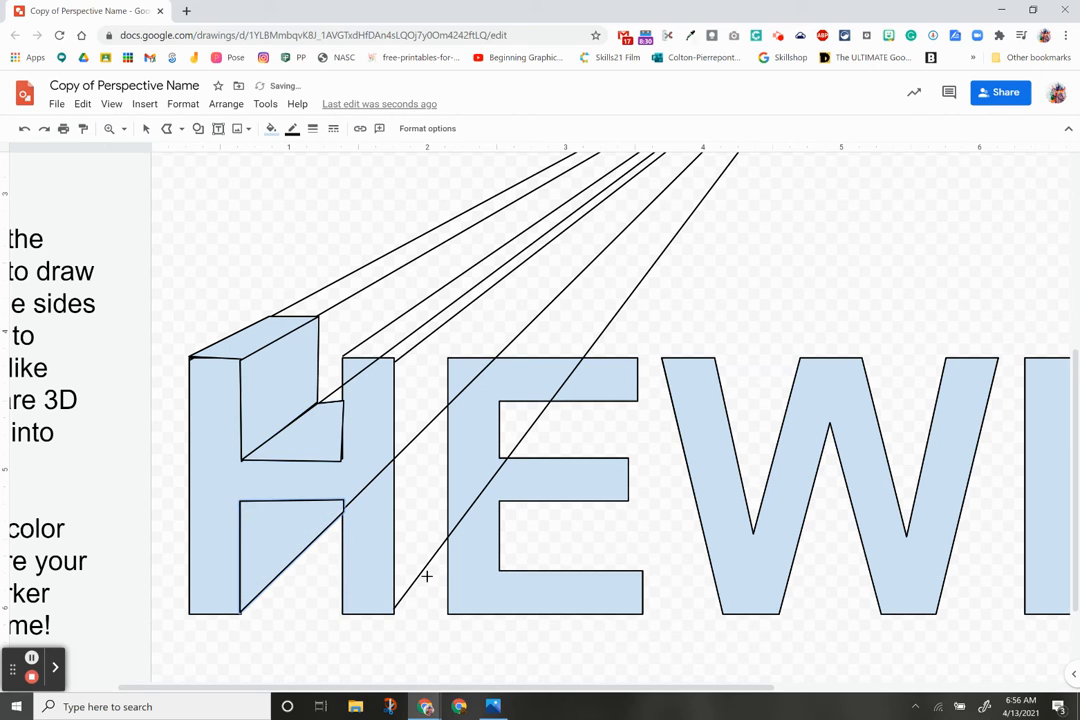
Step: Draw the side face of the H's right stem receding toward the vanishing point
left_click_drag(393, 612, 435, 556)
left_click(443, 541)
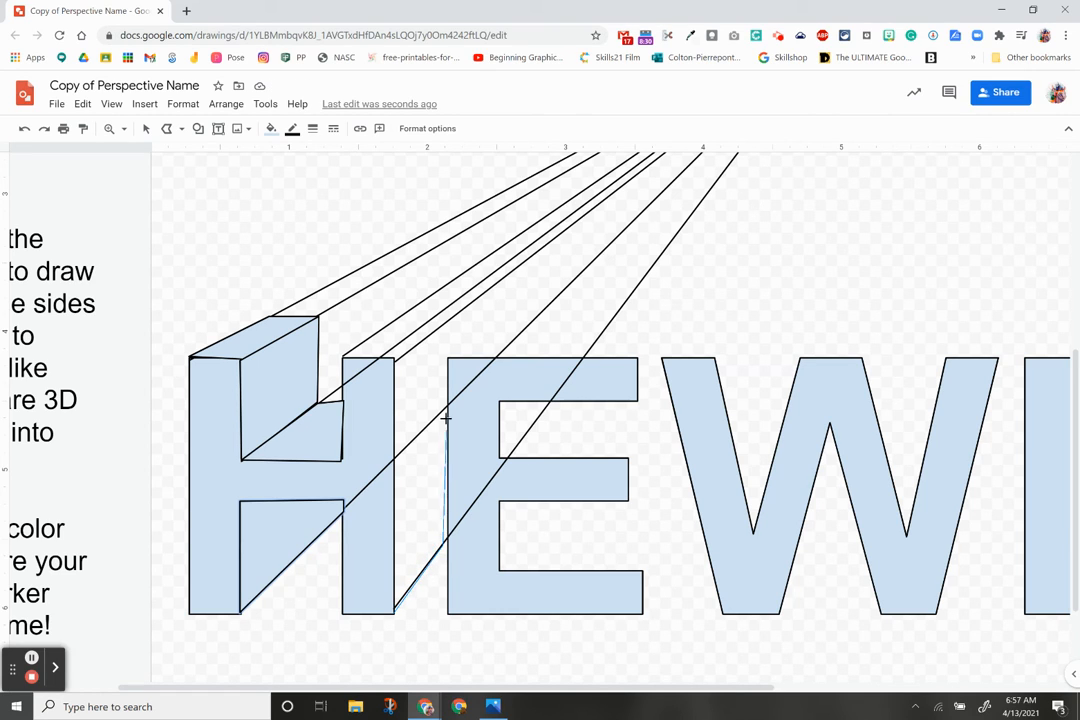
left_click(441, 326)
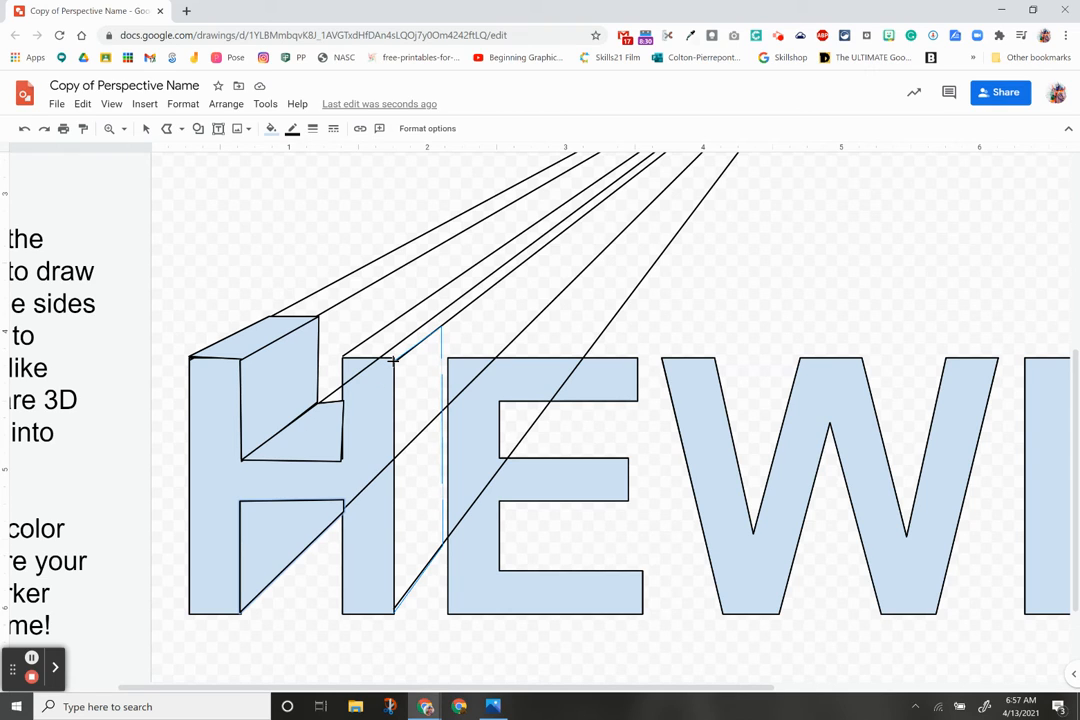
left_click(394, 360)
double_click(395, 614)
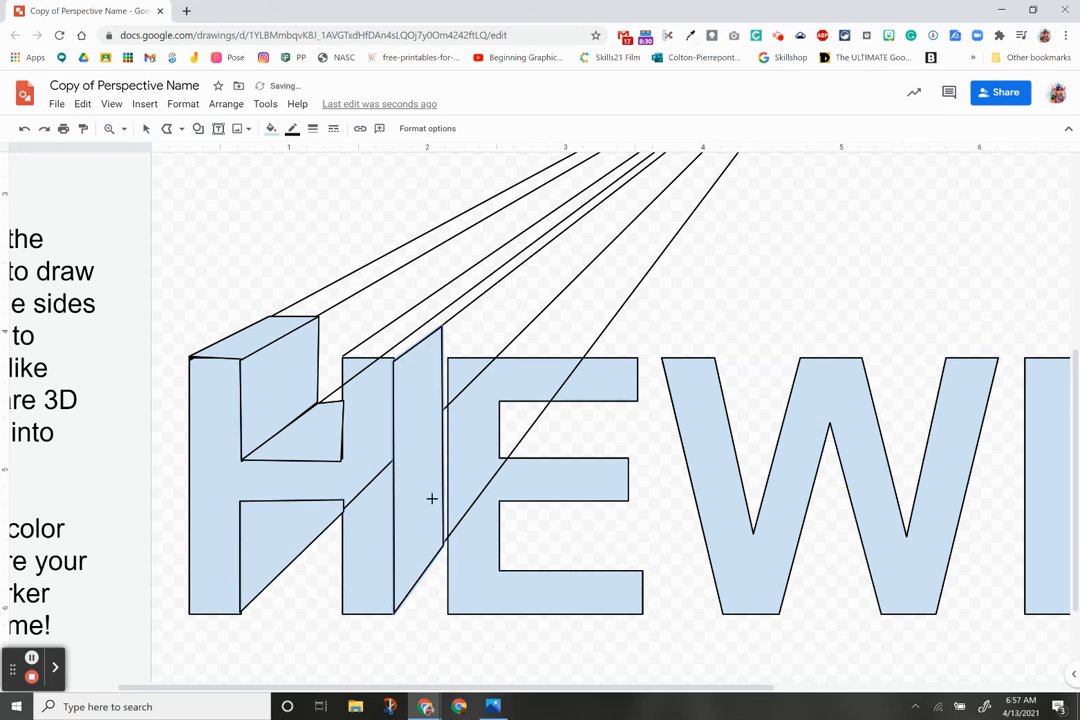
Step: Draw the top face of the H's right stem
left_click(408, 313)
left_click(457, 314)
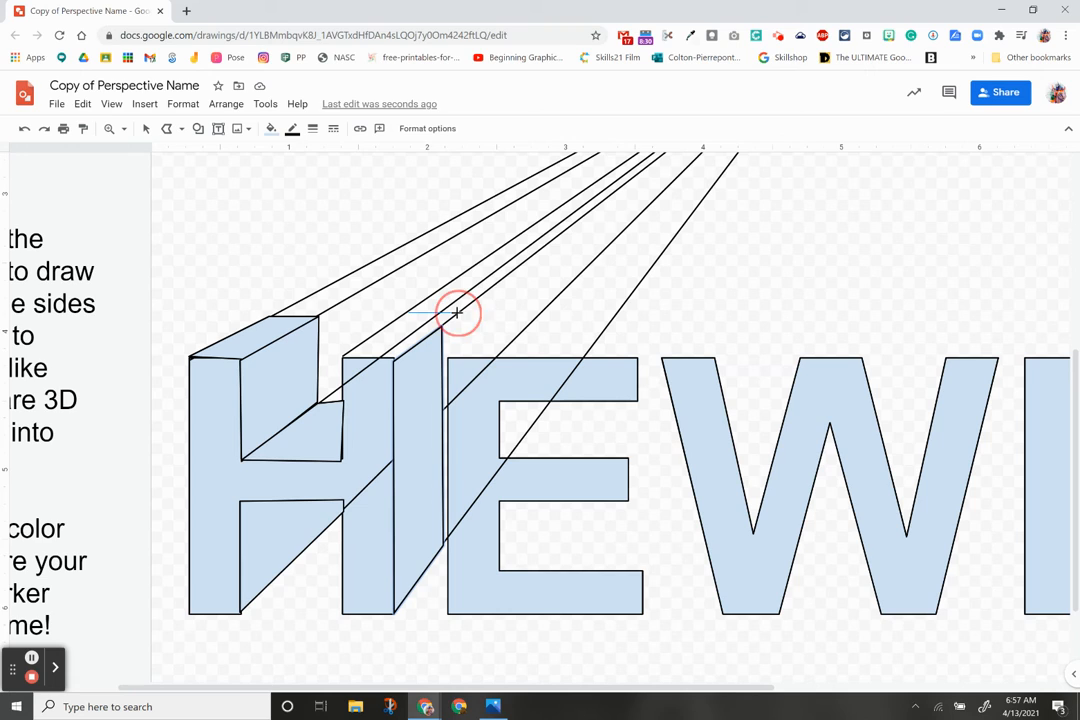
left_click(394, 357)
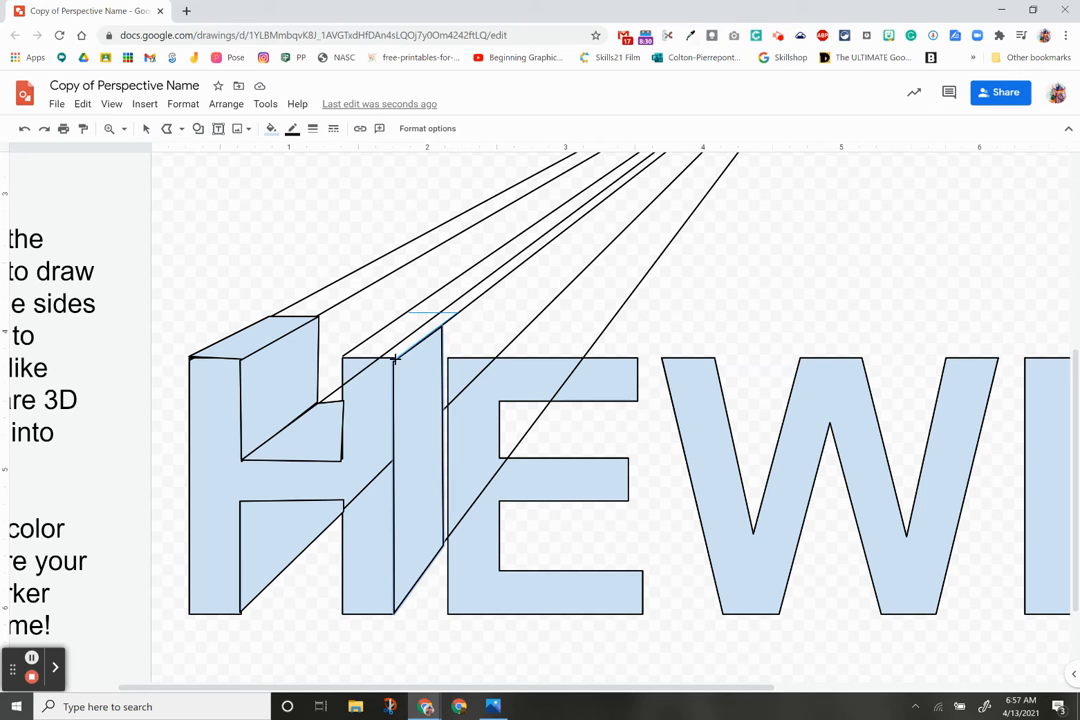
left_click(343, 356)
left_click(408, 316)
Step: Reshape the right stem's side face, send it to back, then select the guide lines
left_click(146, 129)
left_click(425, 402)
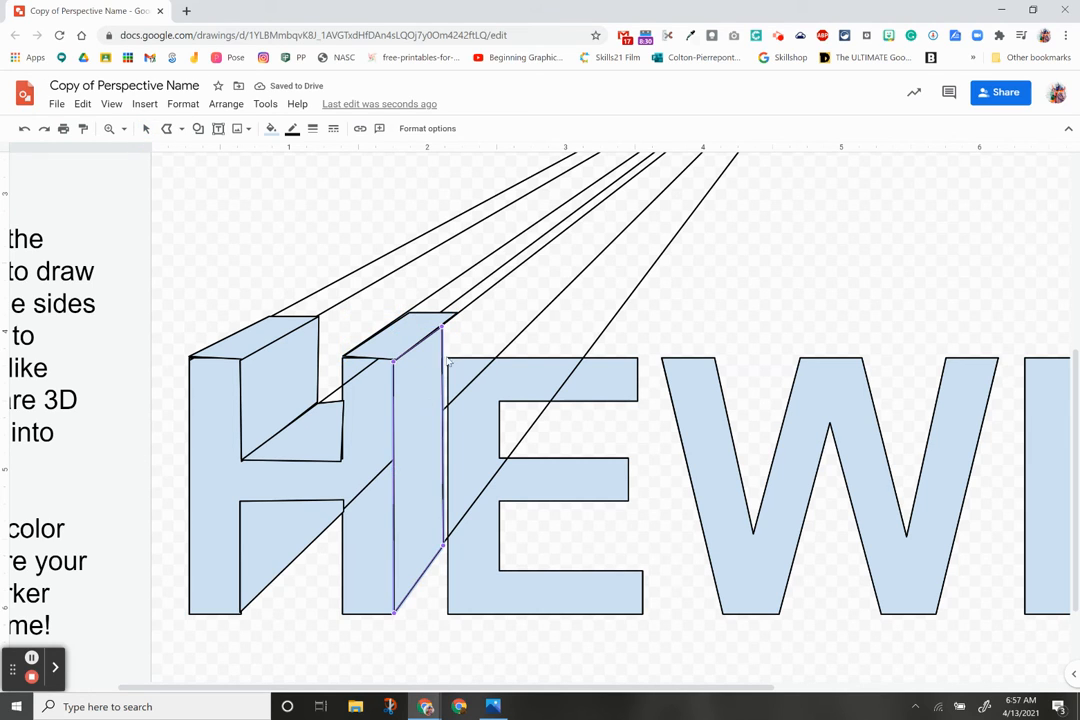
left_click_drag(440, 325, 457, 313)
left_click_drag(443, 546, 457, 524)
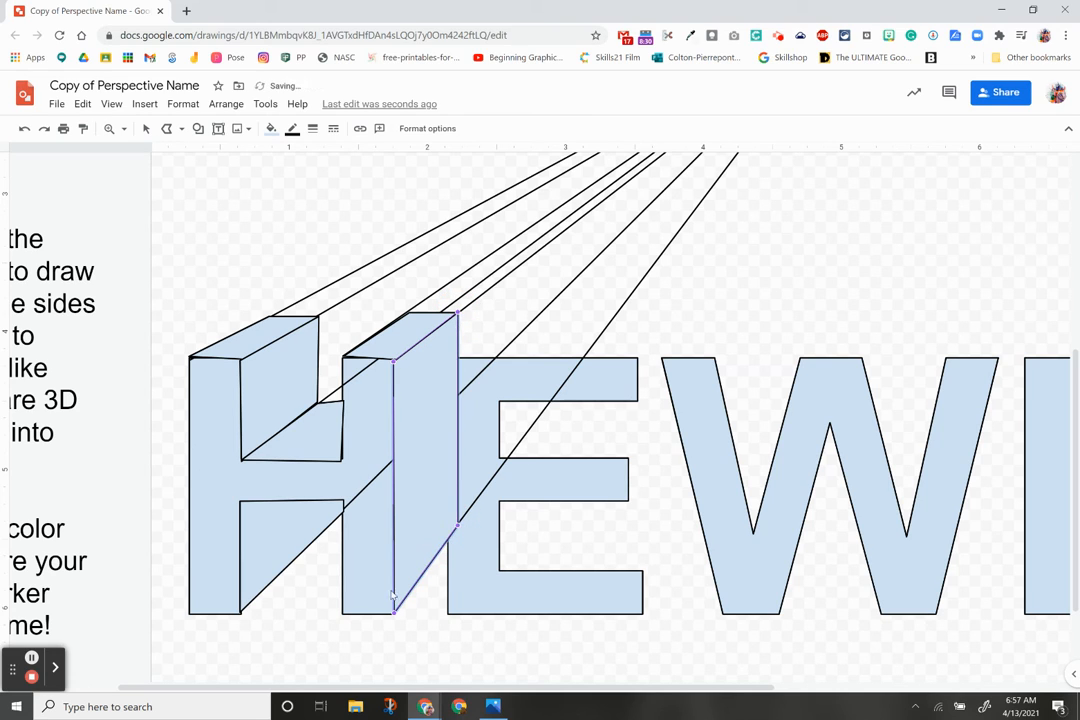
left_click(146, 128)
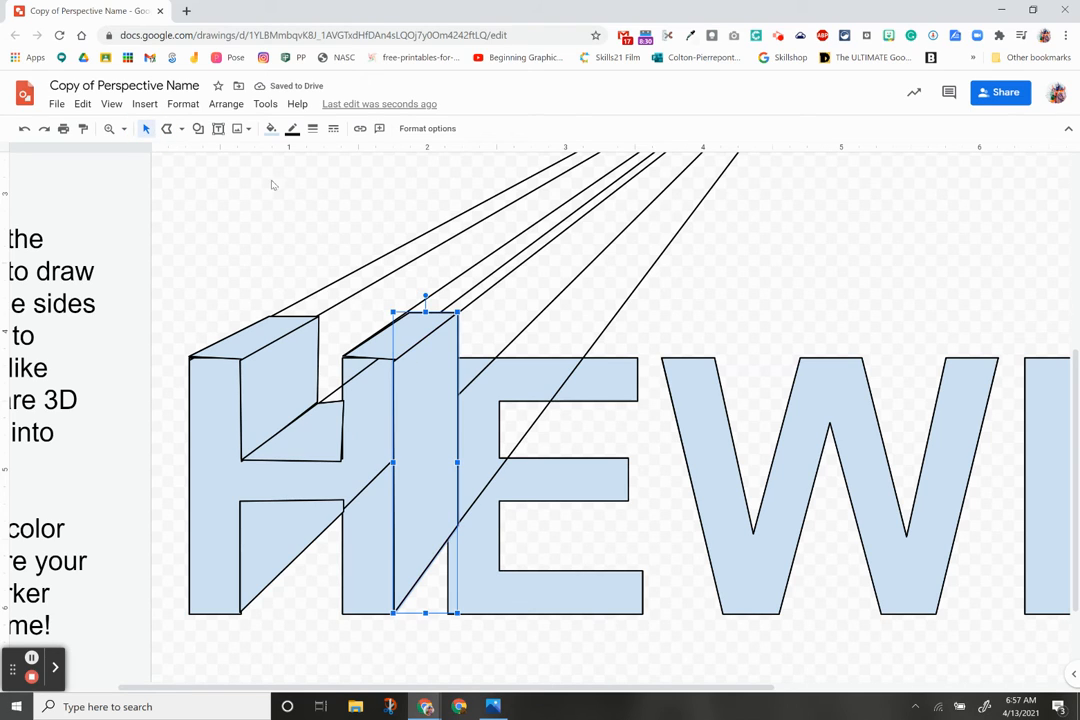
left_click(226, 104)
mouse_move(248, 130)
left_click(427, 203)
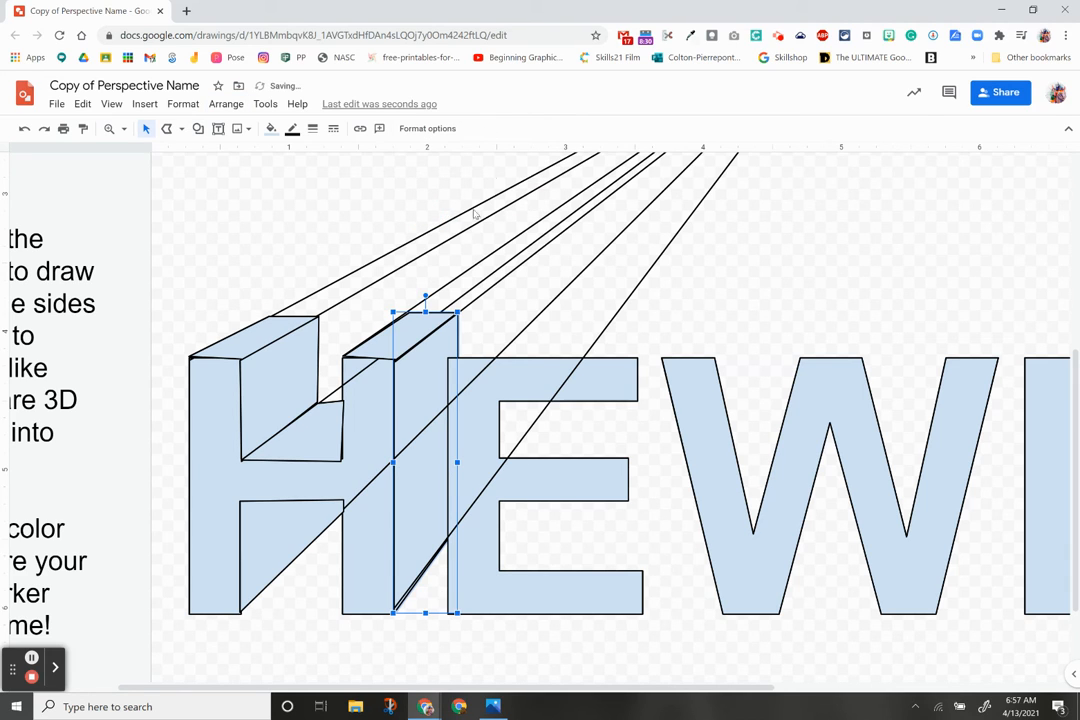
left_click_drag(383, 192, 680, 287)
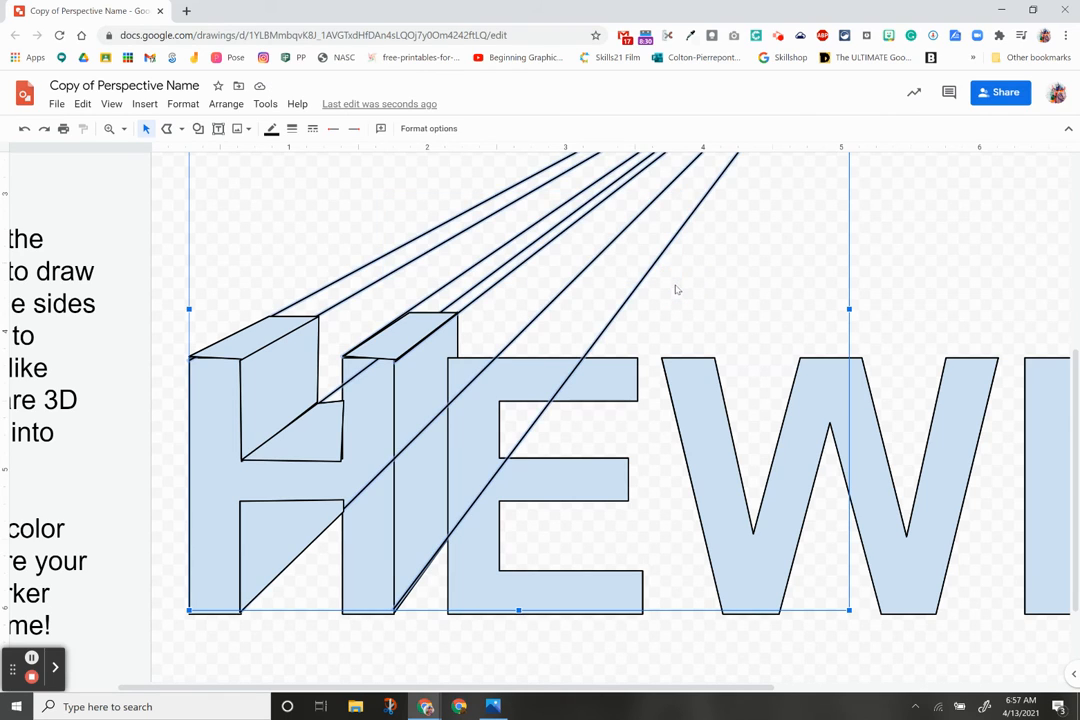
Step: Delete the guide lines and bring the HEWER letters in front of the faces
key("Delete")
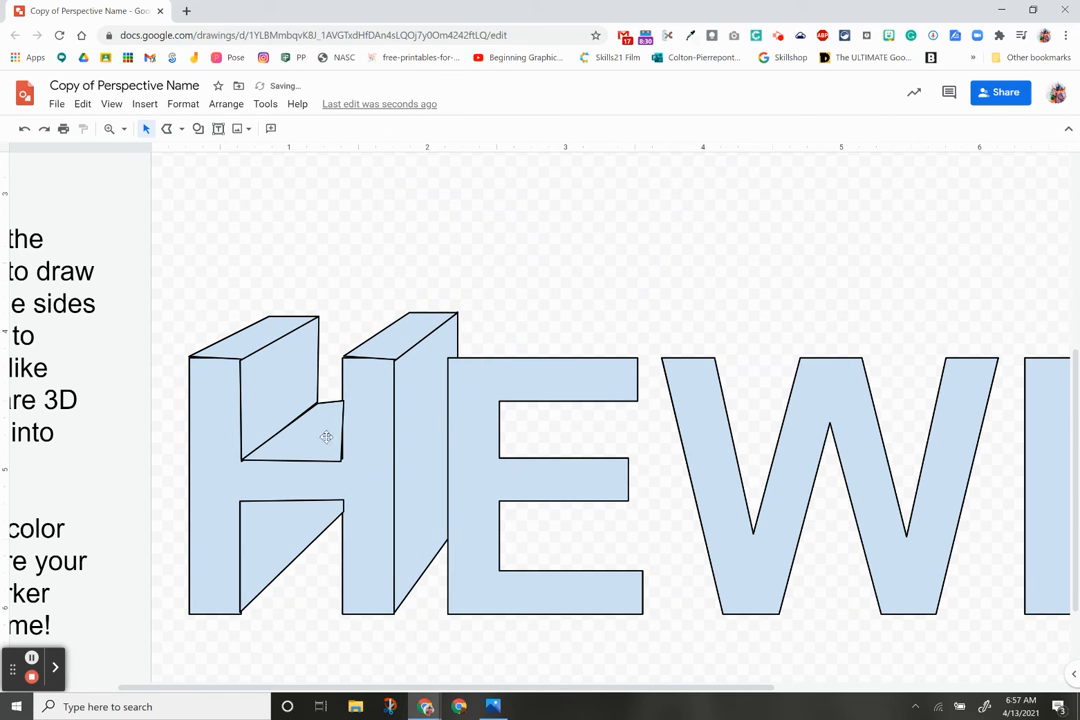
left_click(277, 386)
left_click(215, 435)
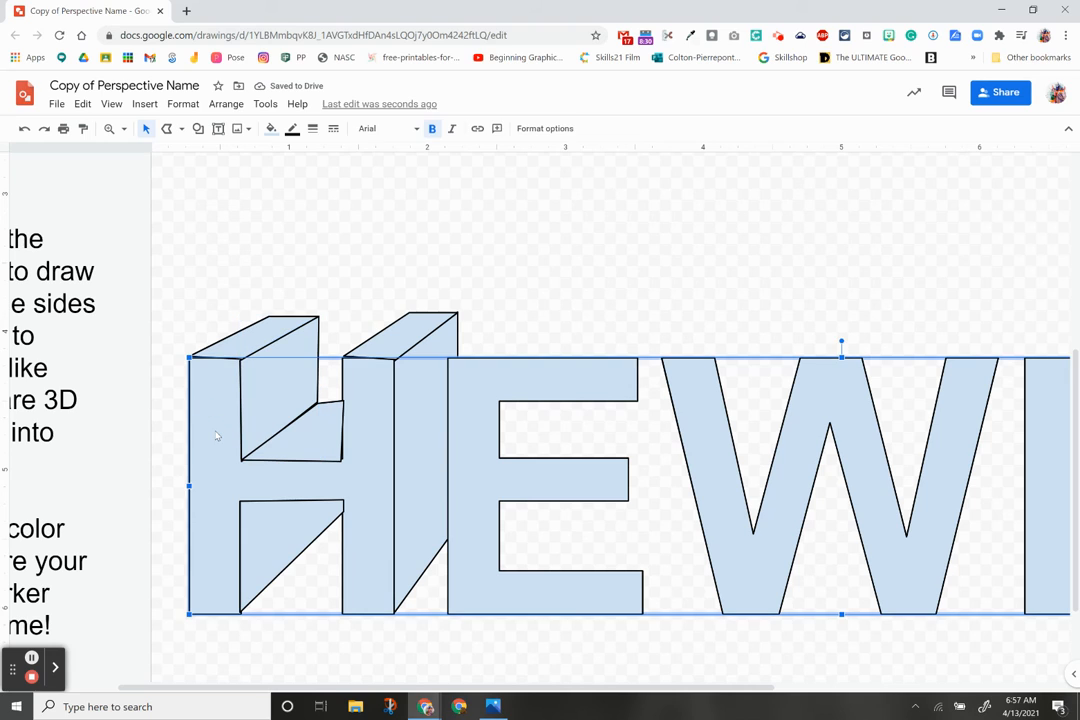
left_click(224, 104)
mouse_move(255, 132)
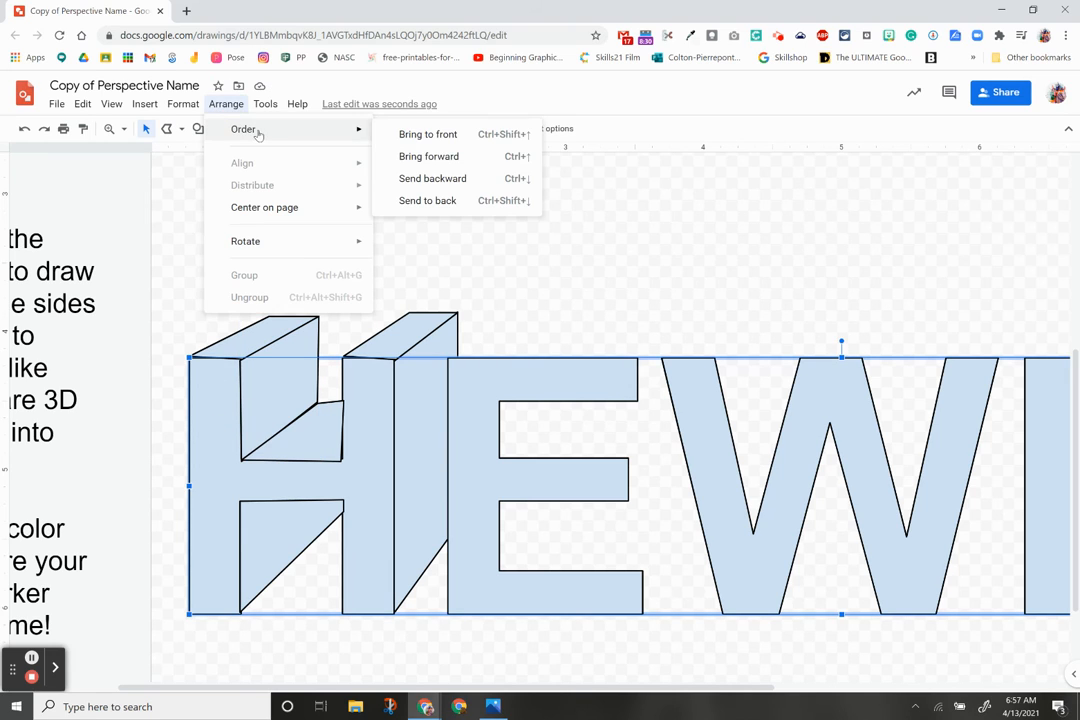
left_click(418, 134)
left_click(483, 266)
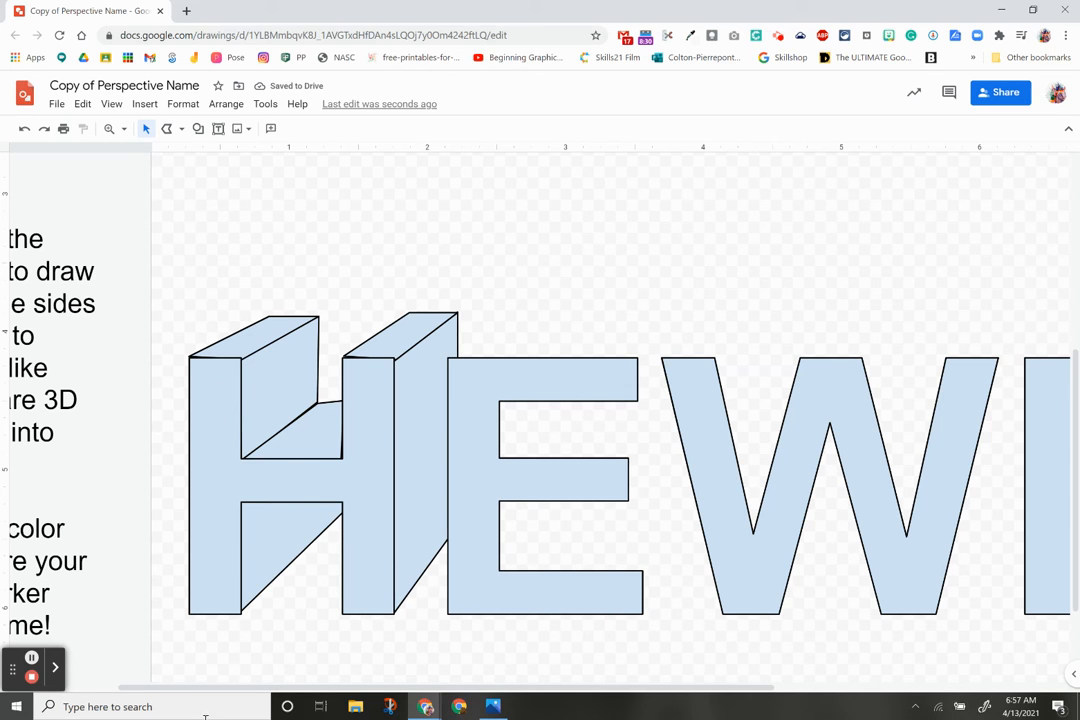
left_click_drag(510, 688, 355, 688)
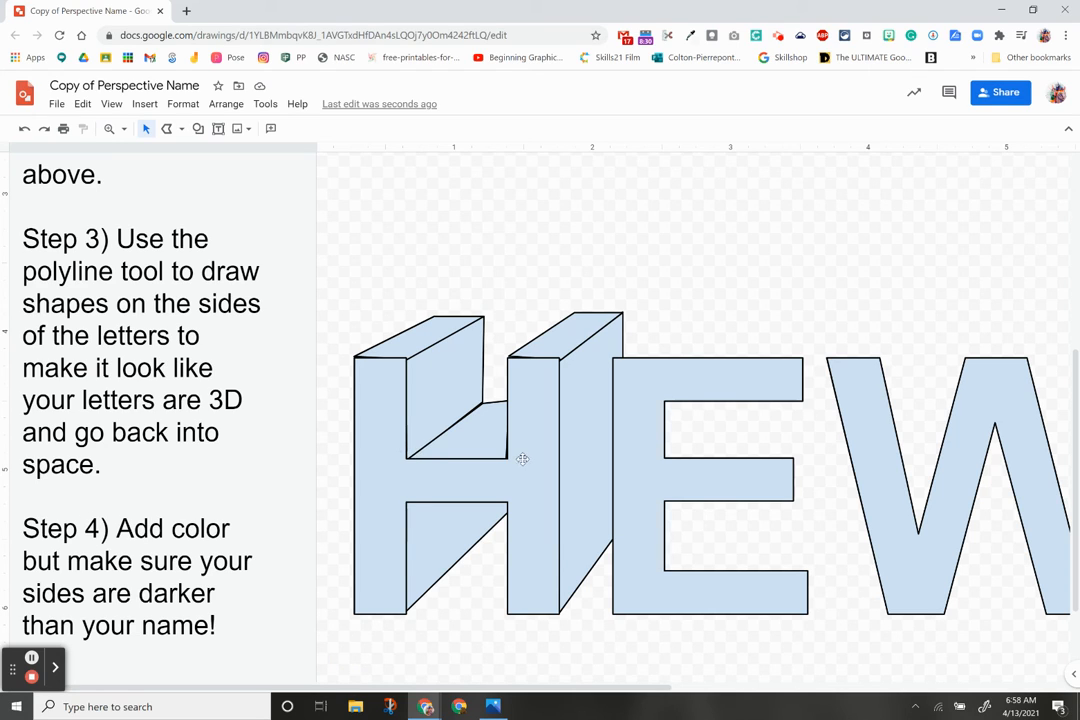
Step: Fill both top faces of the H with medium purple
left_click(426, 340)
left_click(270, 128)
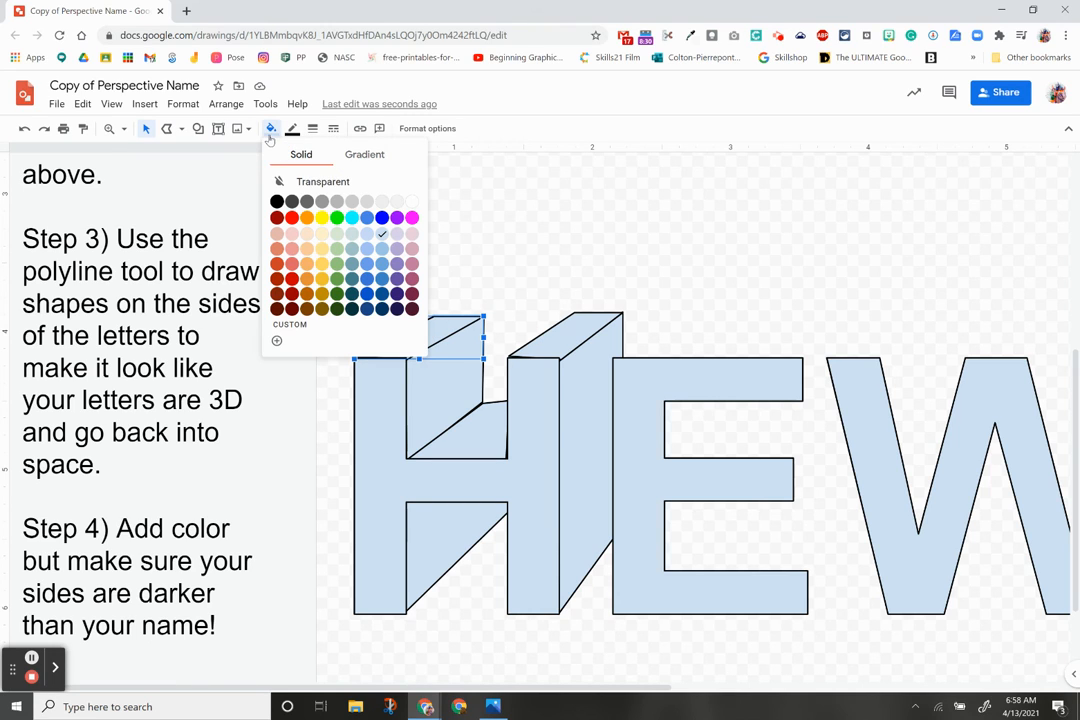
left_click(397, 294)
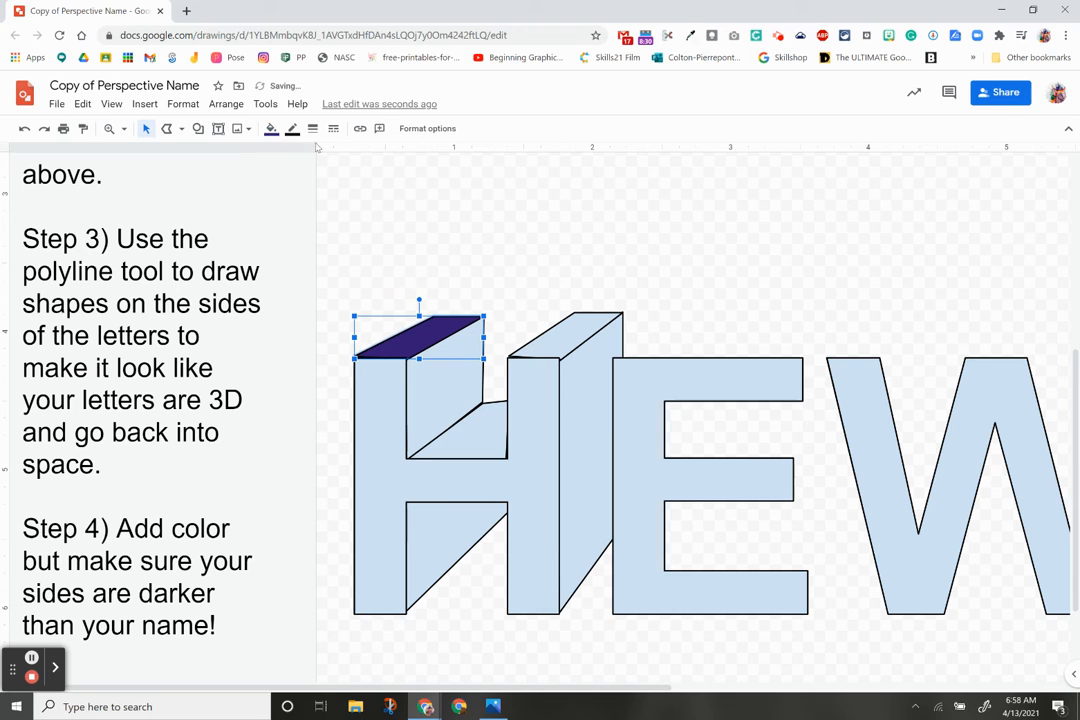
left_click(270, 130)
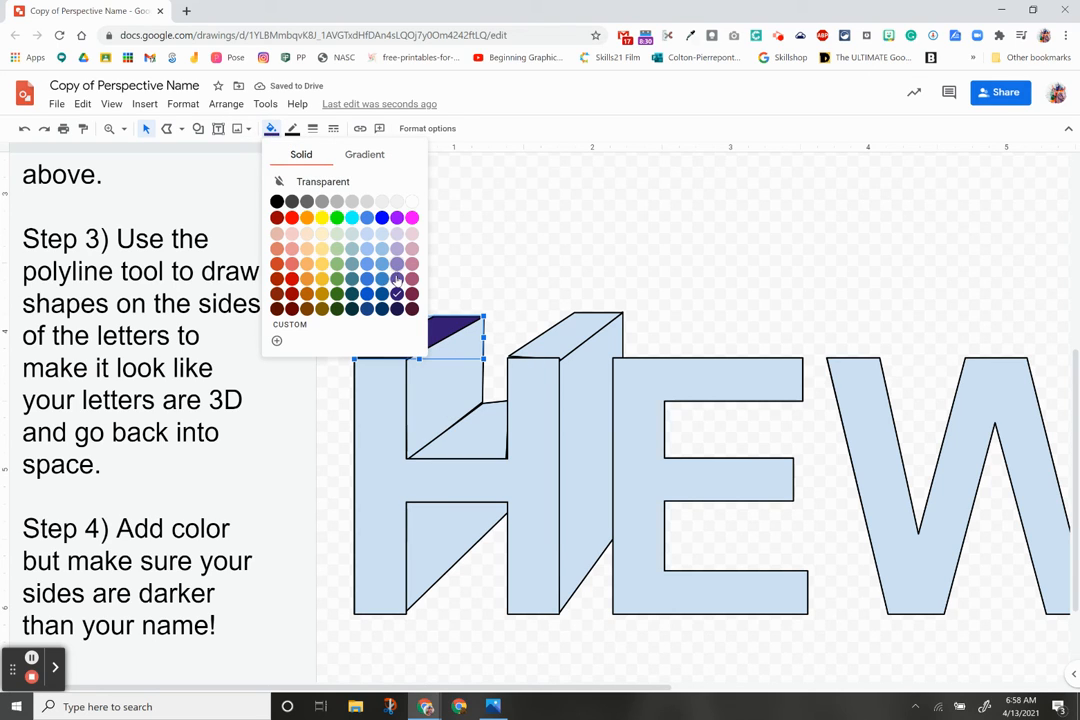
left_click(398, 288)
left_click(545, 335)
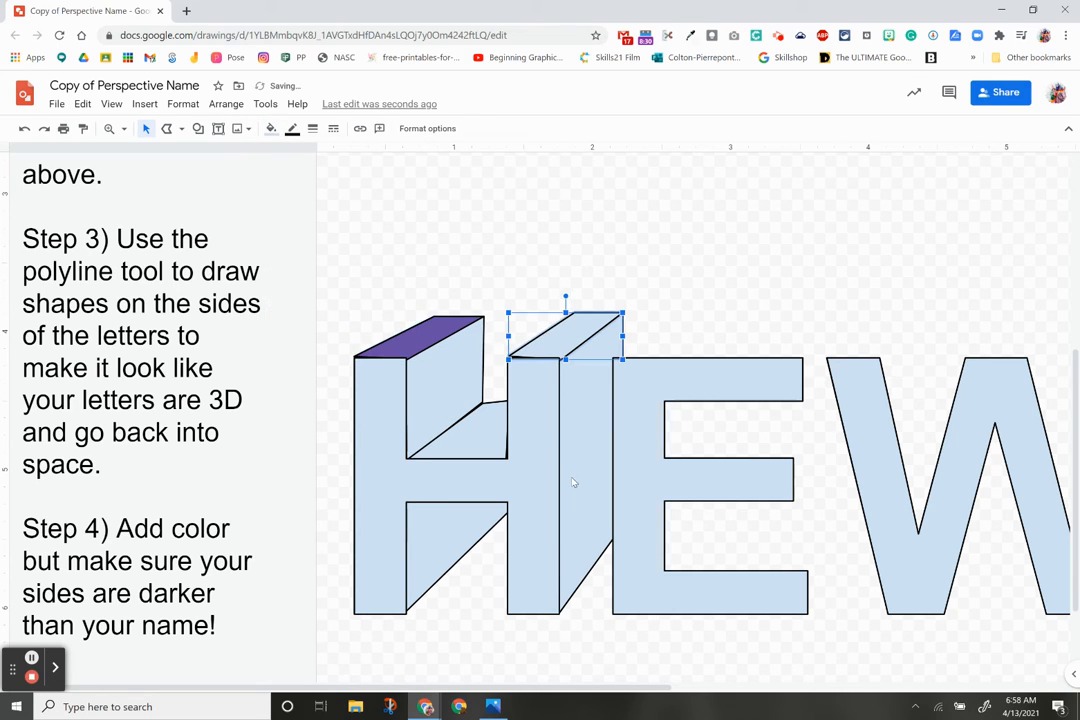
key("ctrl+y")
Step: Fill the H's inner side face dark purple
left_click(453, 482)
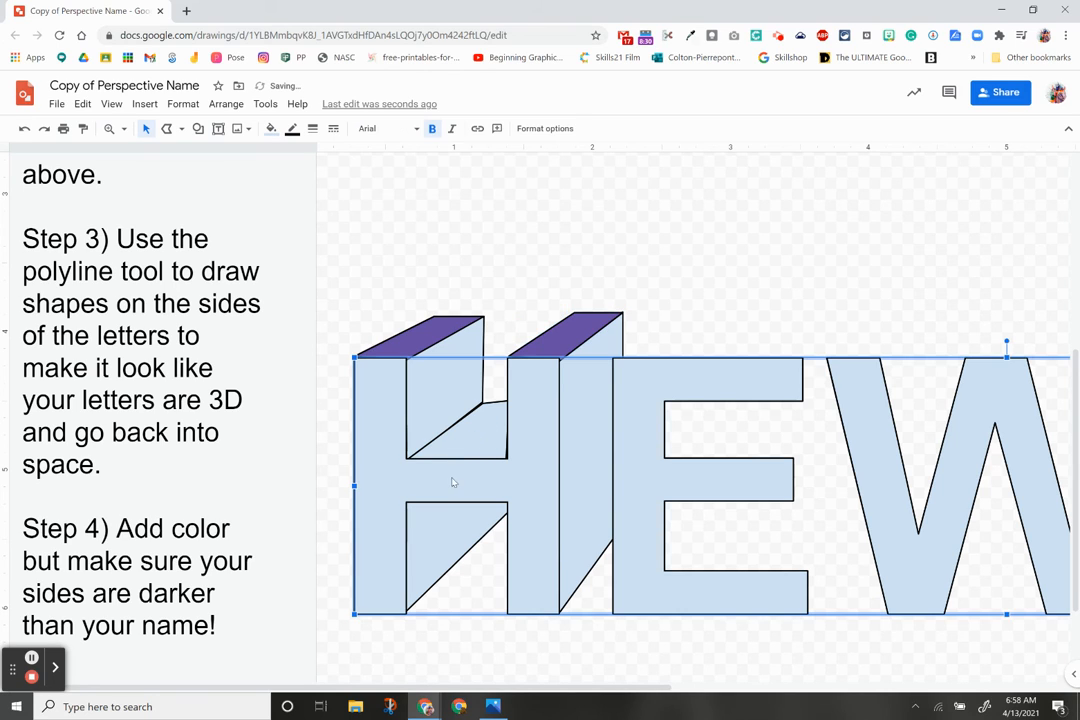
left_click(500, 335)
left_click(453, 366)
left_click(453, 347)
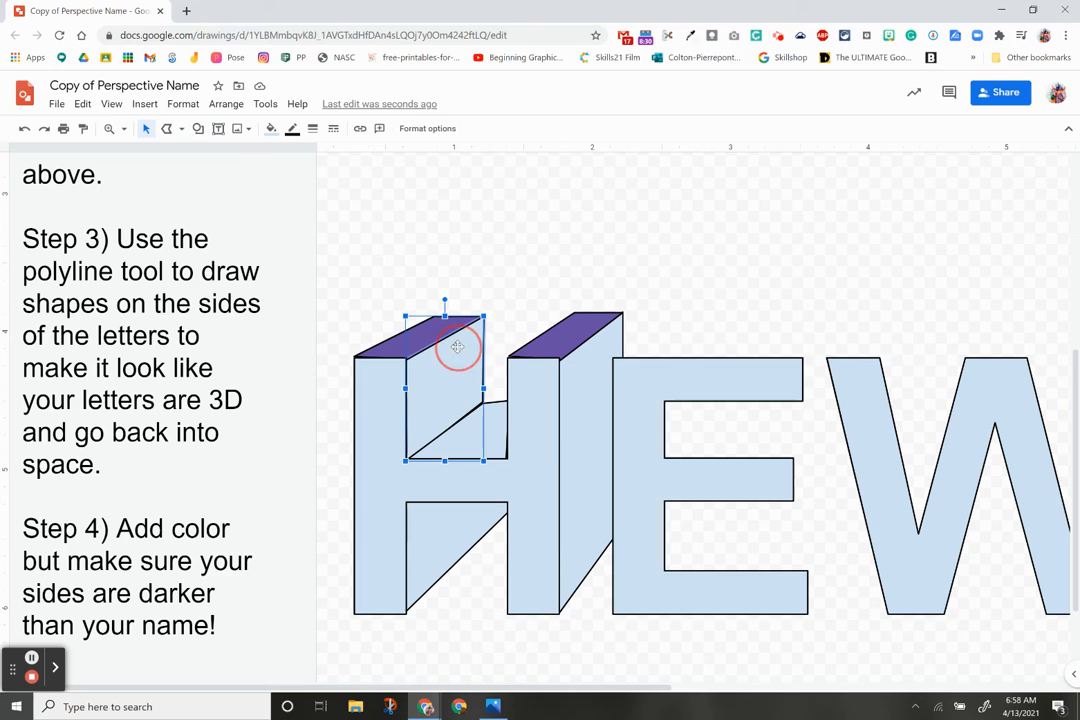
left_click(270, 129)
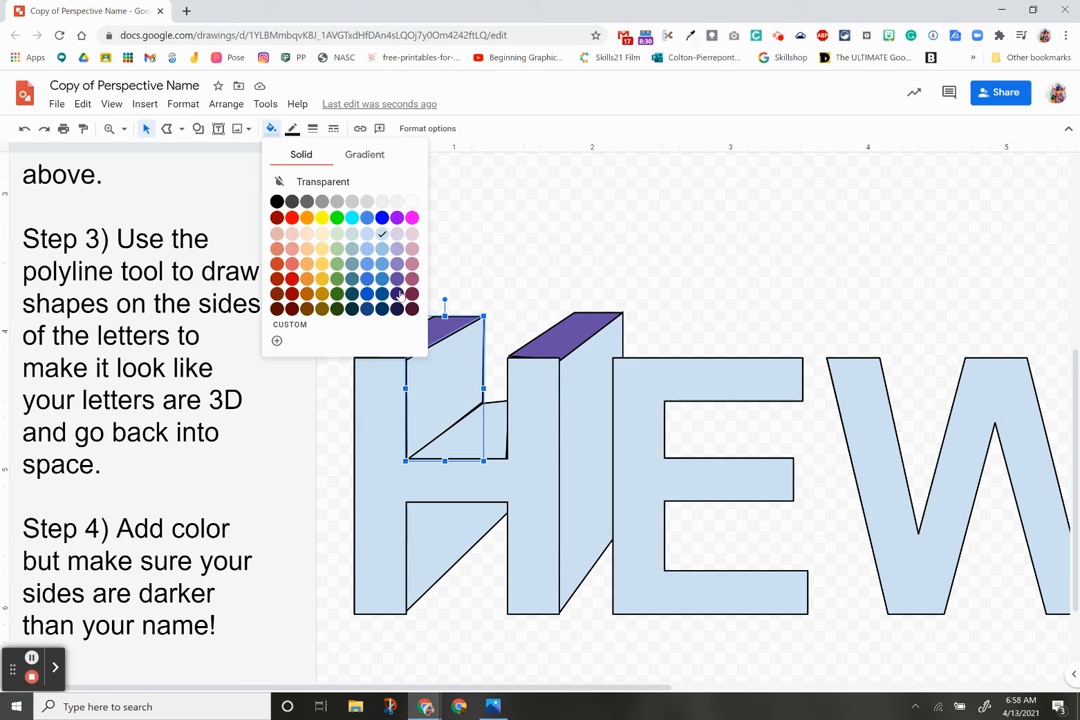
left_click(397, 293)
Step: Fill the right stem's side face dark purple and the HEW letters lavender
left_click(581, 378)
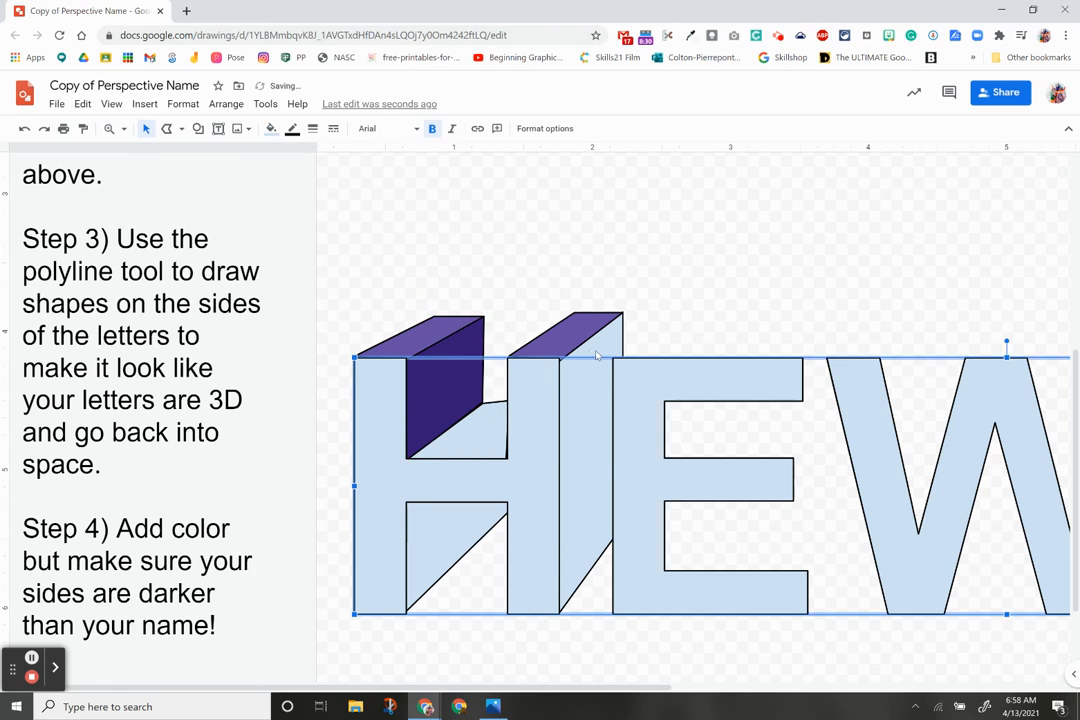
left_click(598, 351)
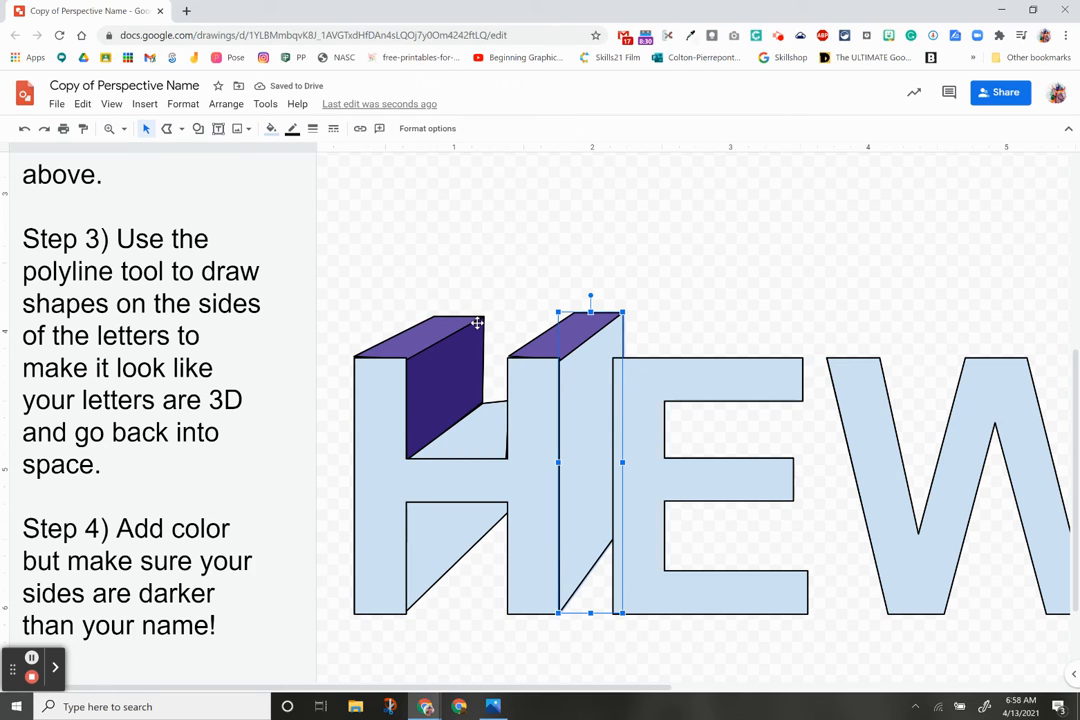
left_click(382, 408)
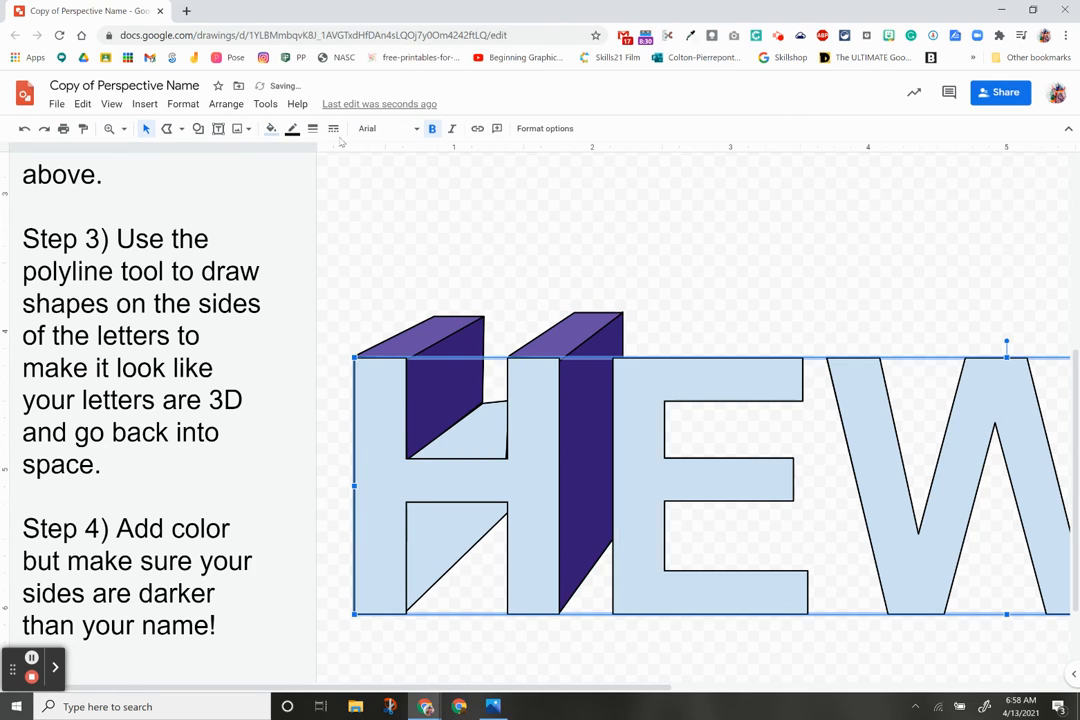
left_click(270, 128)
left_click(400, 250)
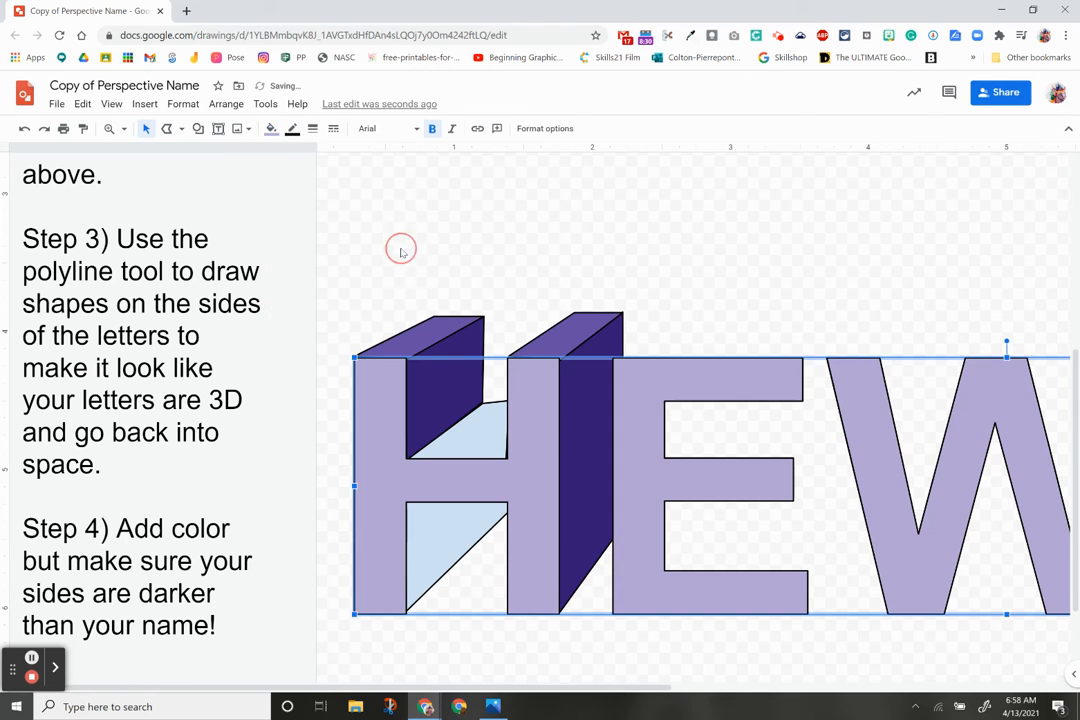
left_click(526, 249)
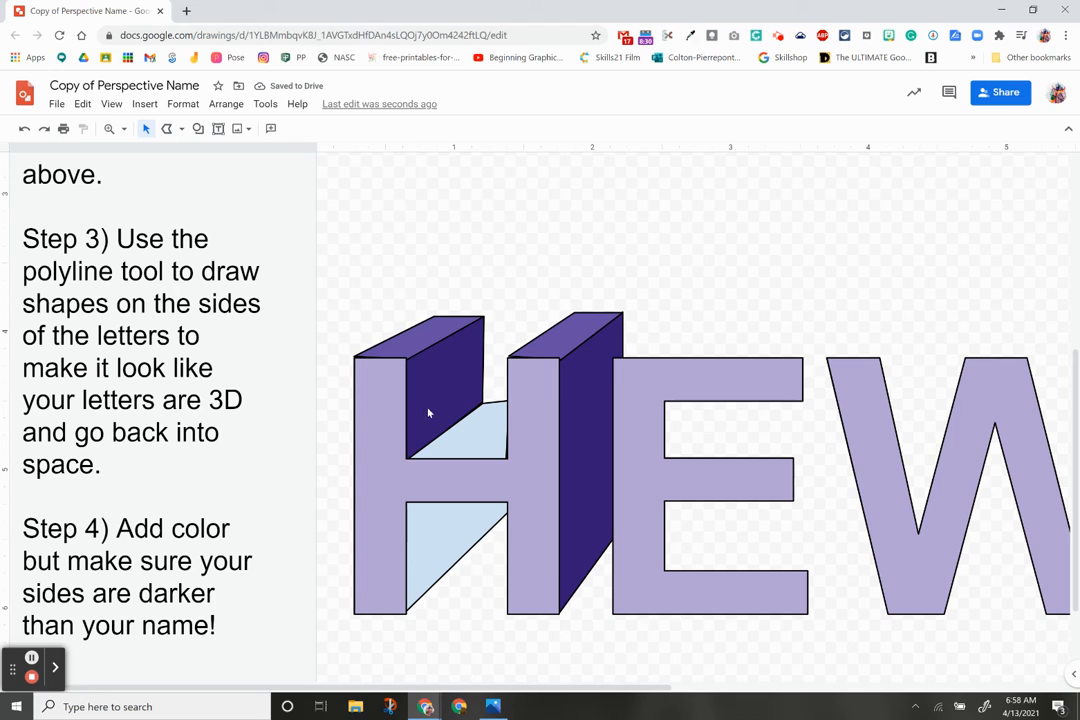
Step: Send the HEW lettering to back and fill both inner crossbar shapes dark purple
left_click(513, 499)
left_click(226, 104)
mouse_move(250, 131)
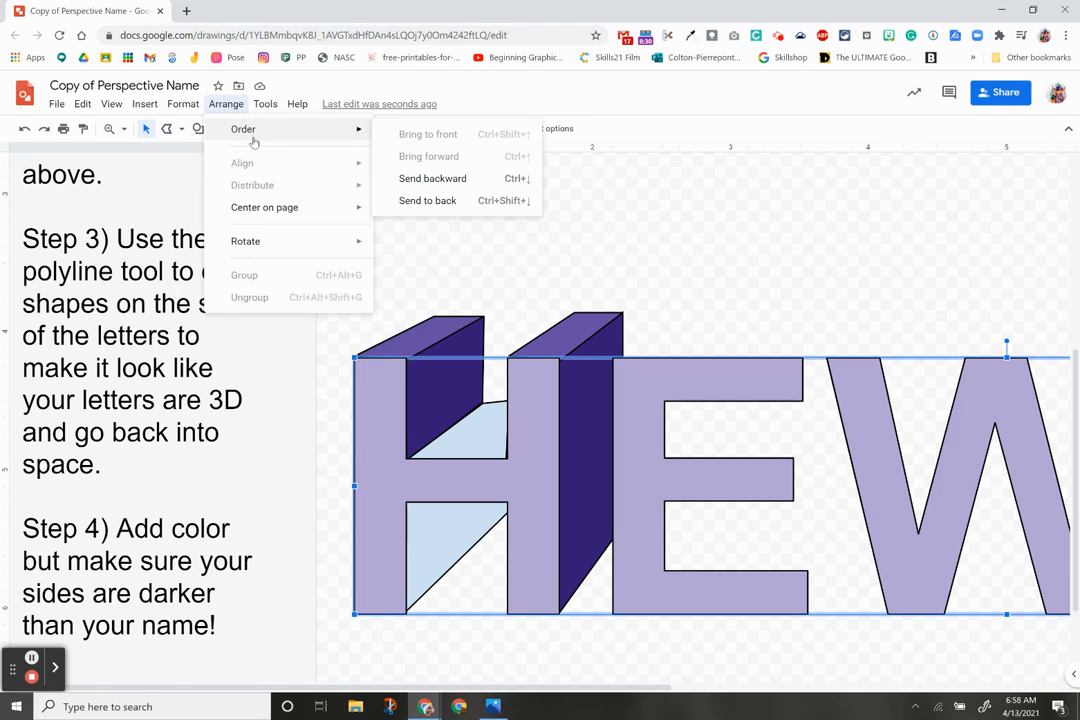
left_click(449, 201)
left_click(470, 441)
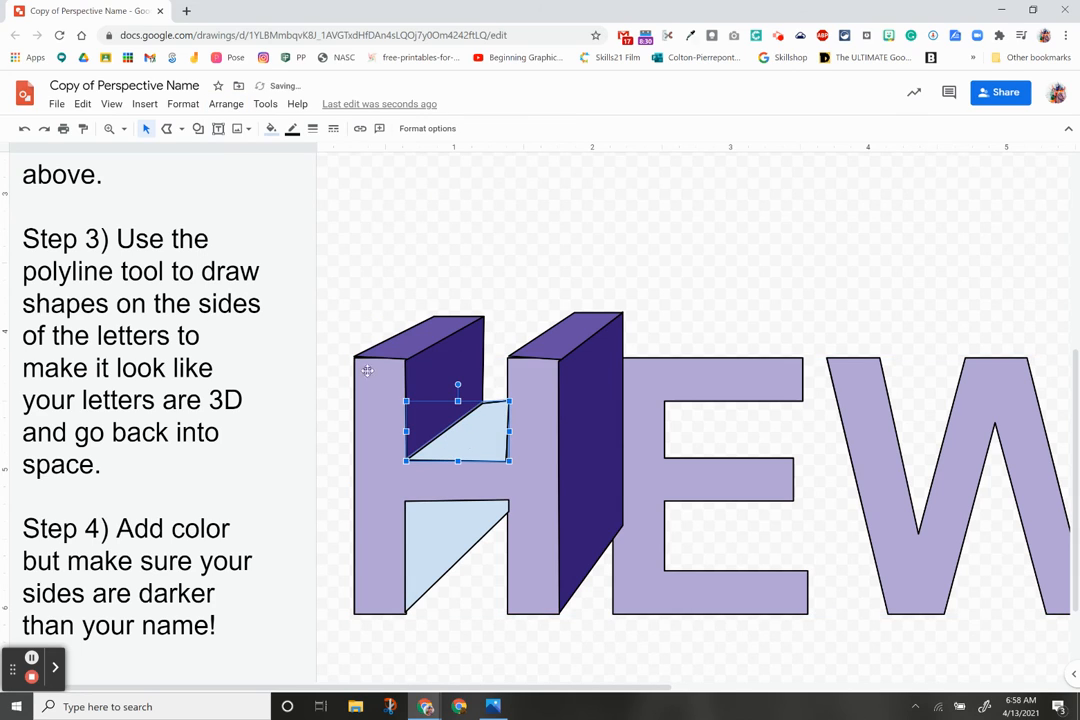
left_click(271, 129)
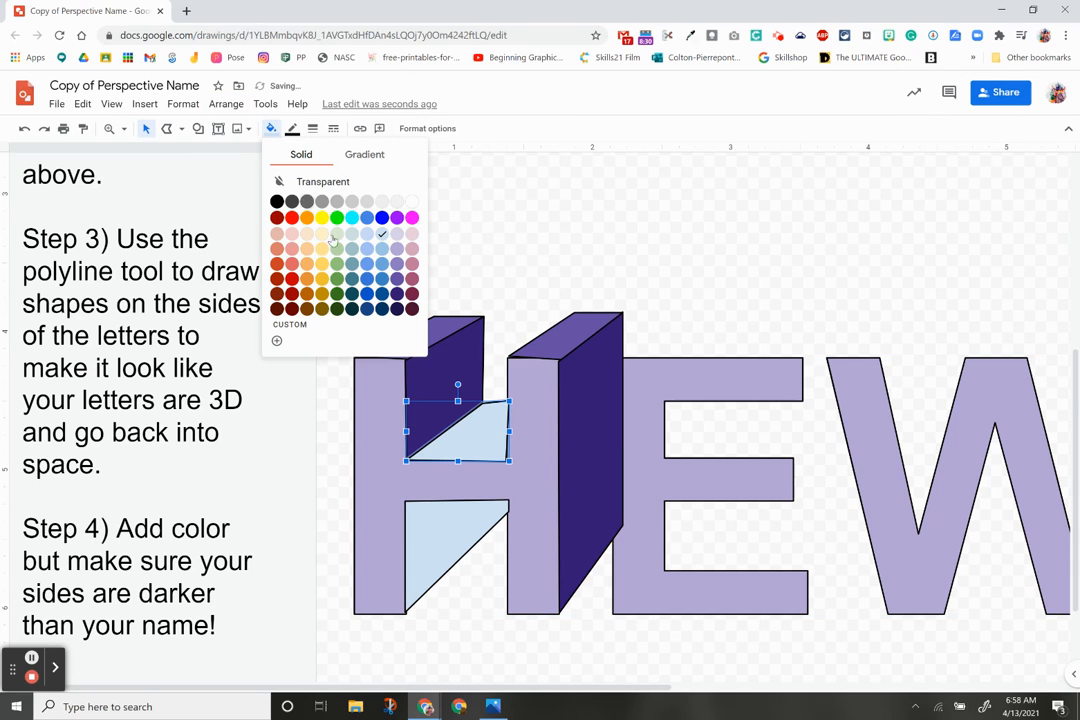
left_click(400, 300)
left_click(436, 541)
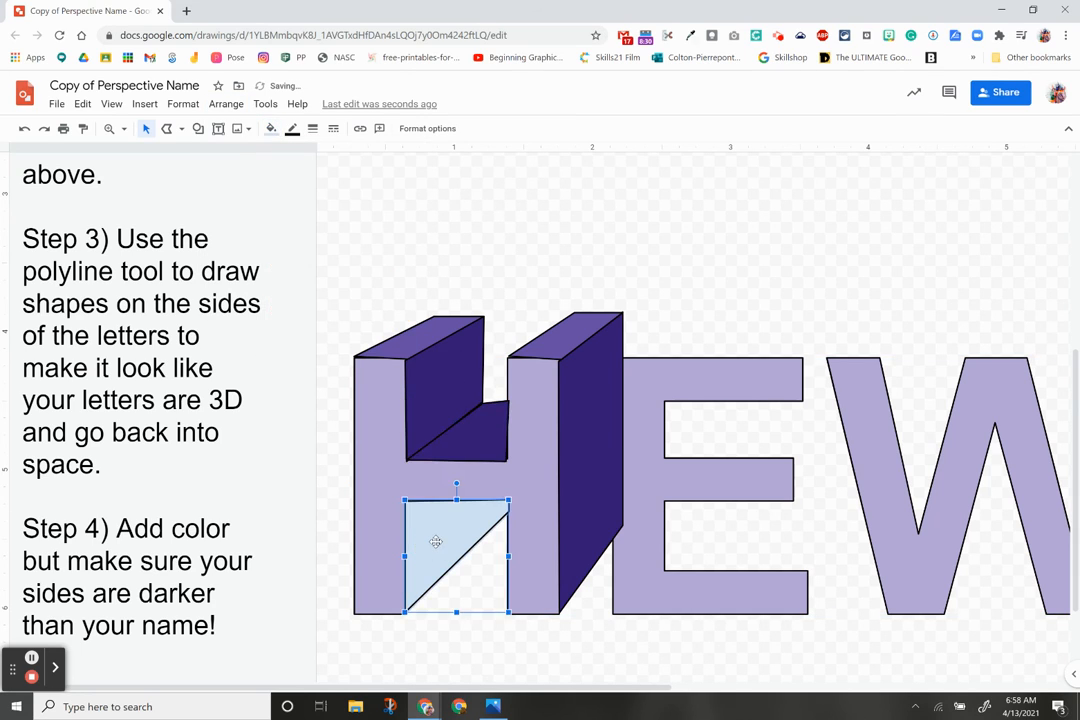
left_click(400, 470)
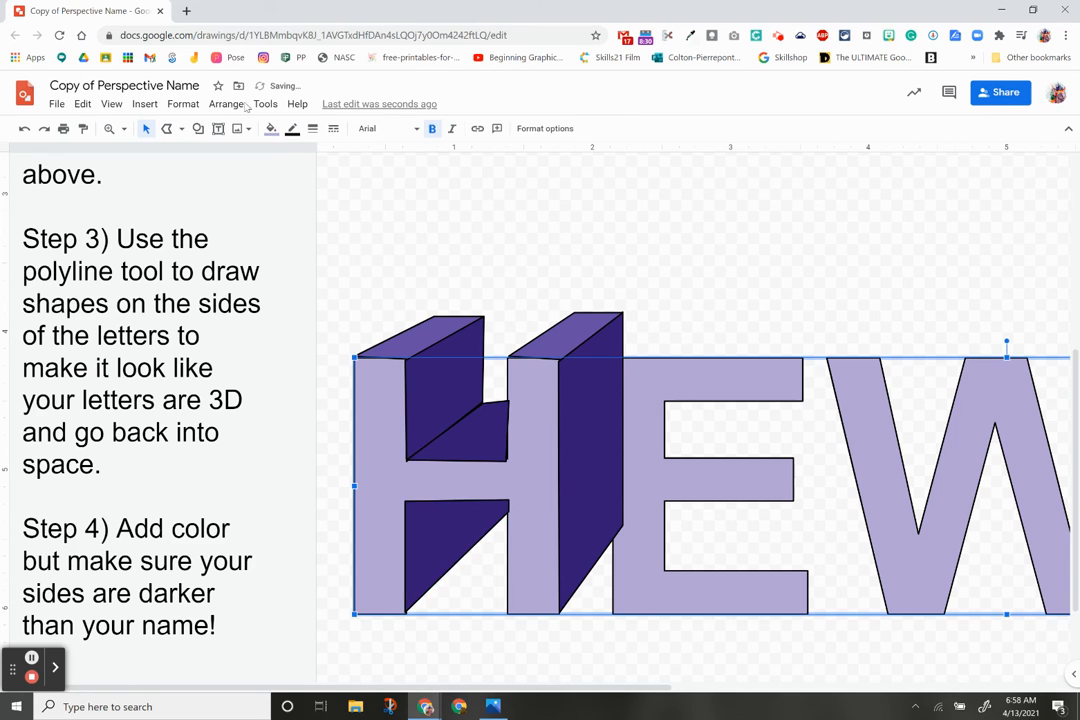
Step: Bring the HEW letters forward in front of the dark side shapes
left_click(226, 103)
mouse_move(310, 130)
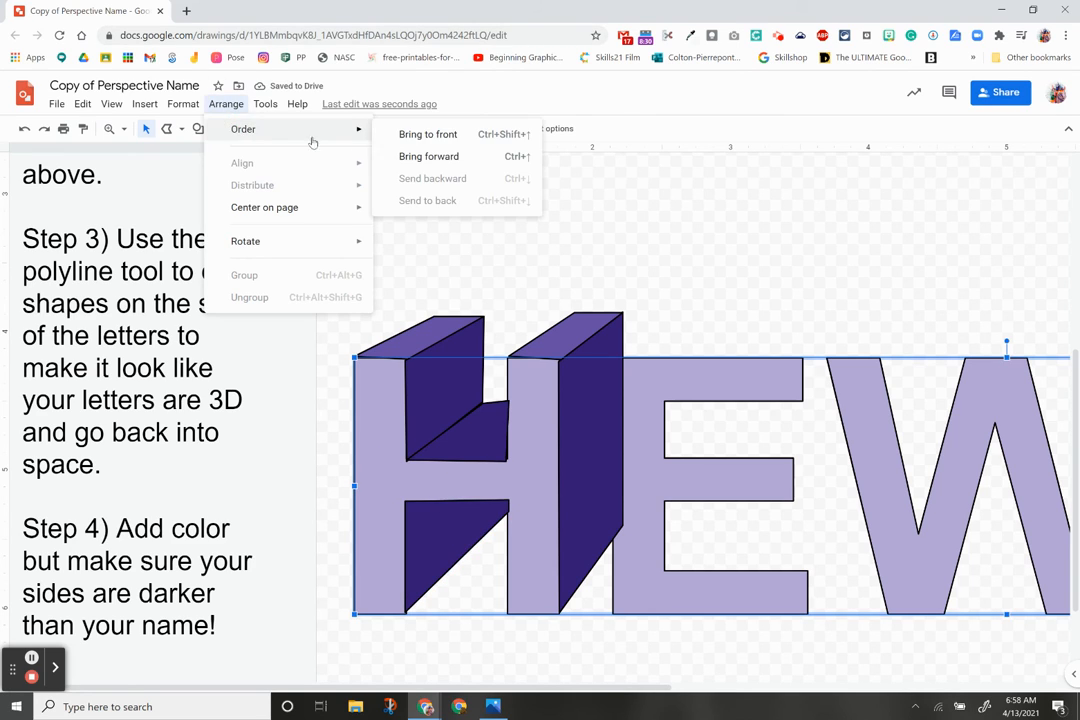
left_click(422, 145)
left_click(618, 270)
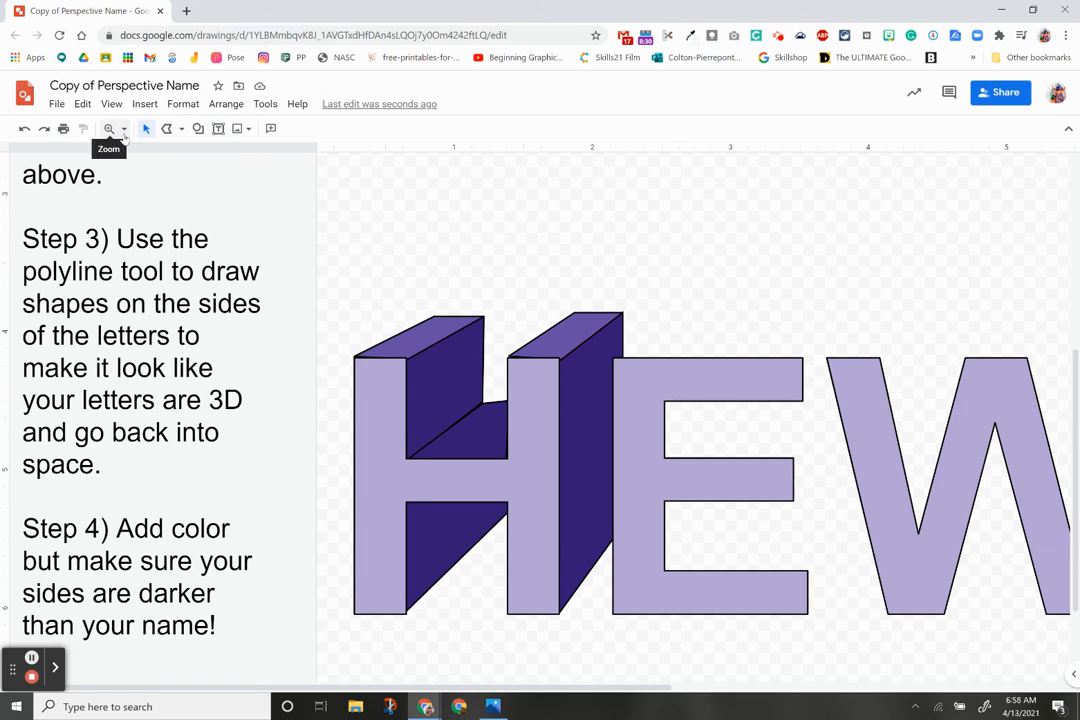
left_click(121, 130)
left_click(140, 152)
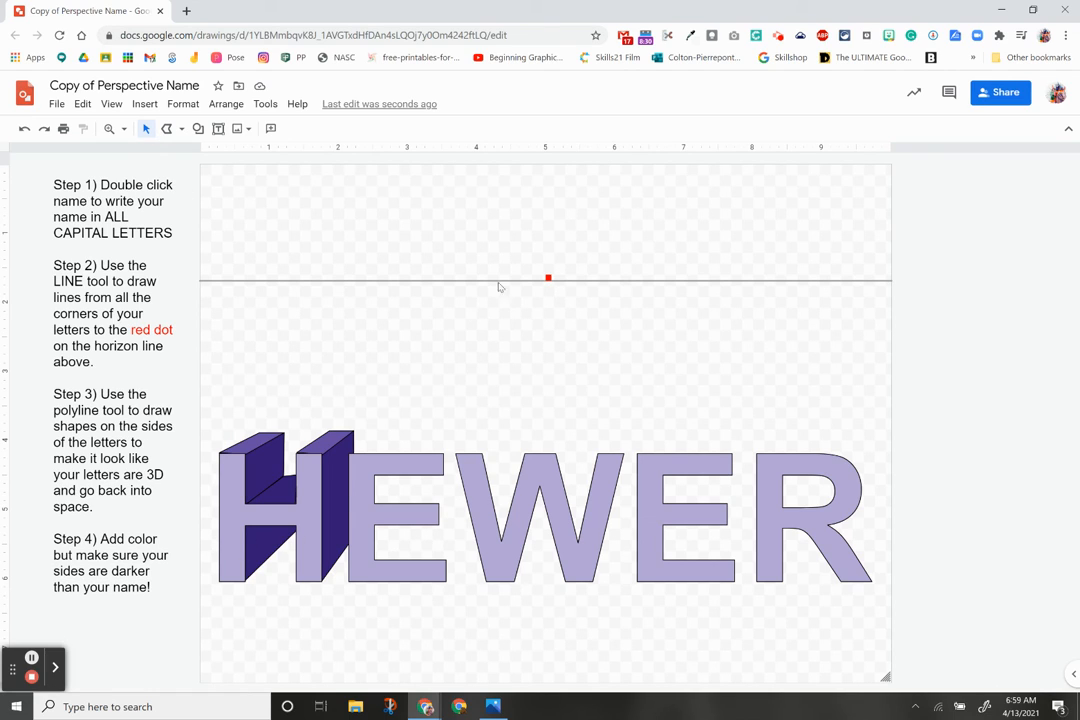
left_click(166, 128)
mouse_move(755, 453)
left_mouse_down()
mouse_move(548, 281)
mouse_move(921, 494)
mouse_move(774, 439)
mouse_move(830, 449)
mouse_move(757, 452)
left_mouse_up()
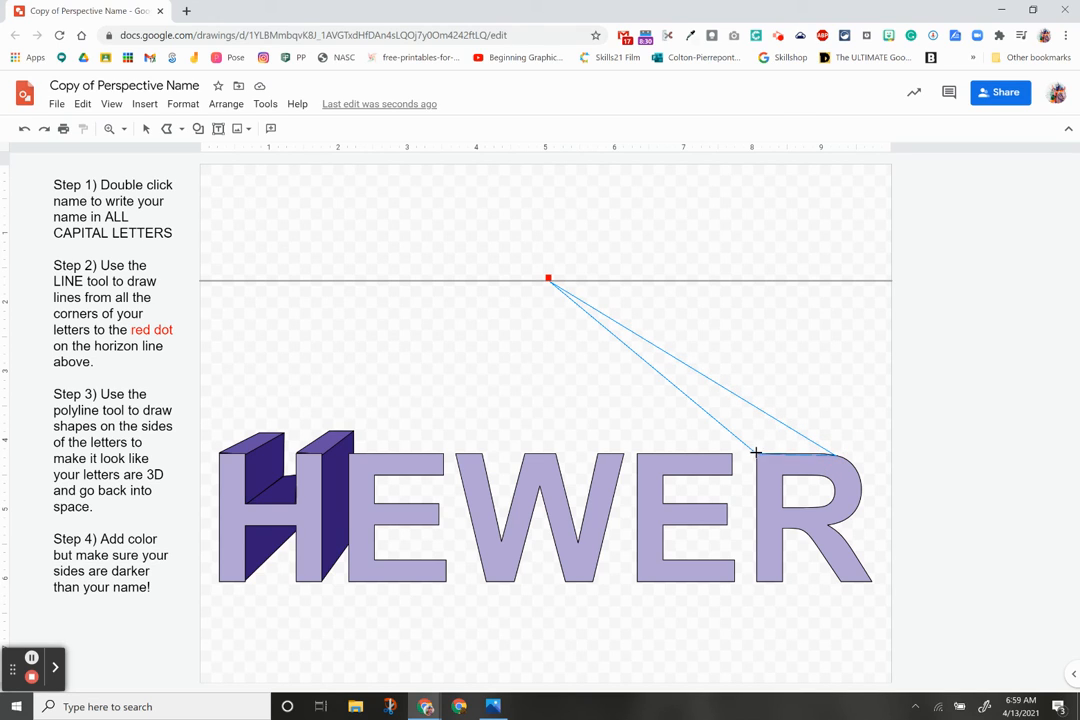
double_click(757, 452)
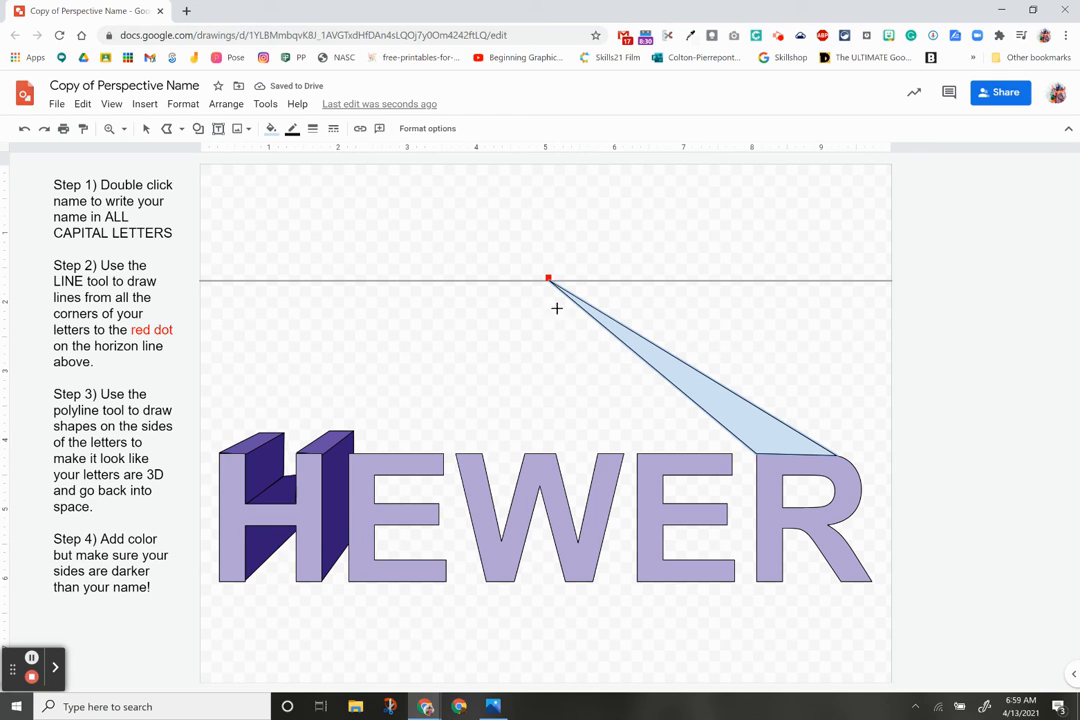
key("Delete")
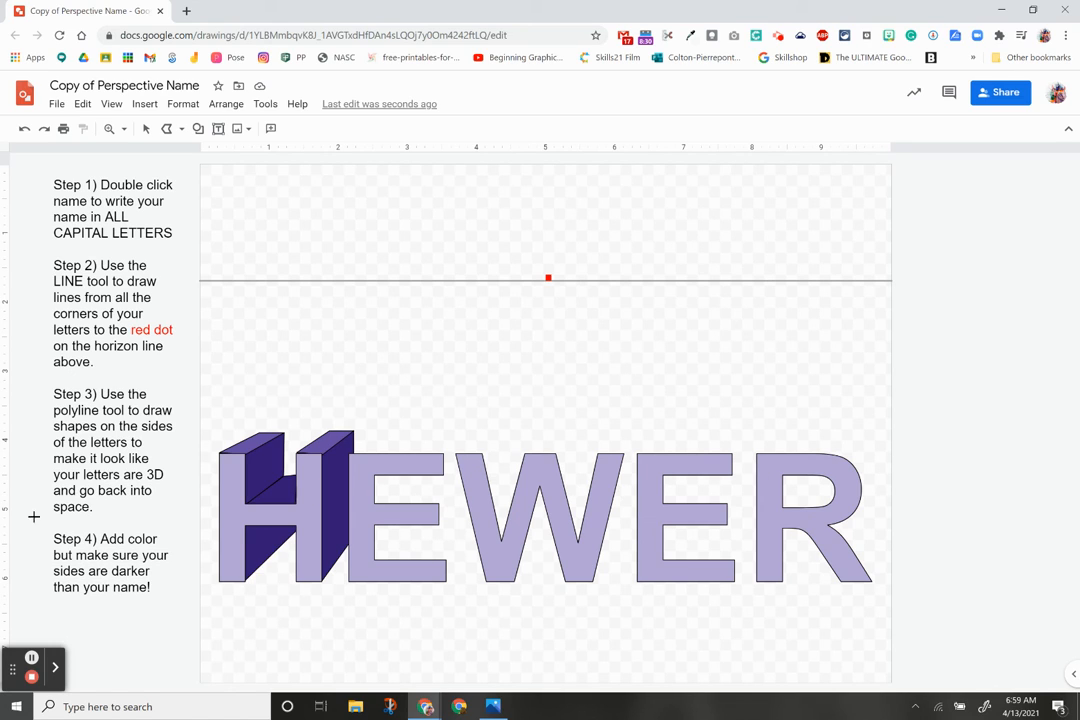
left_click(778, 35)
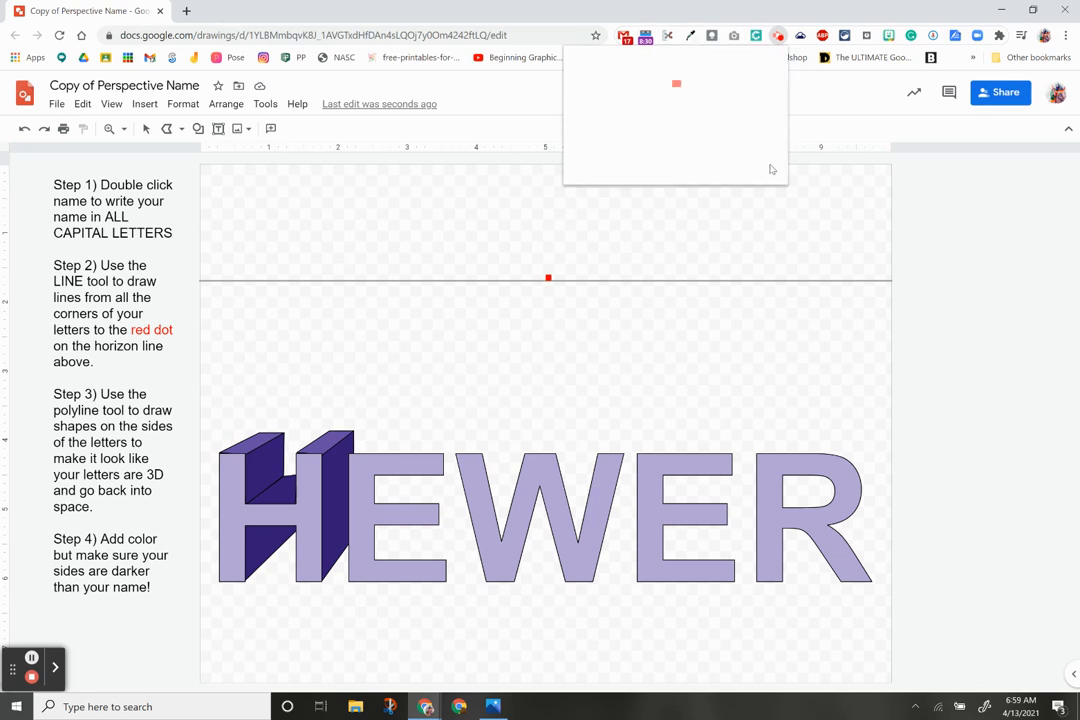